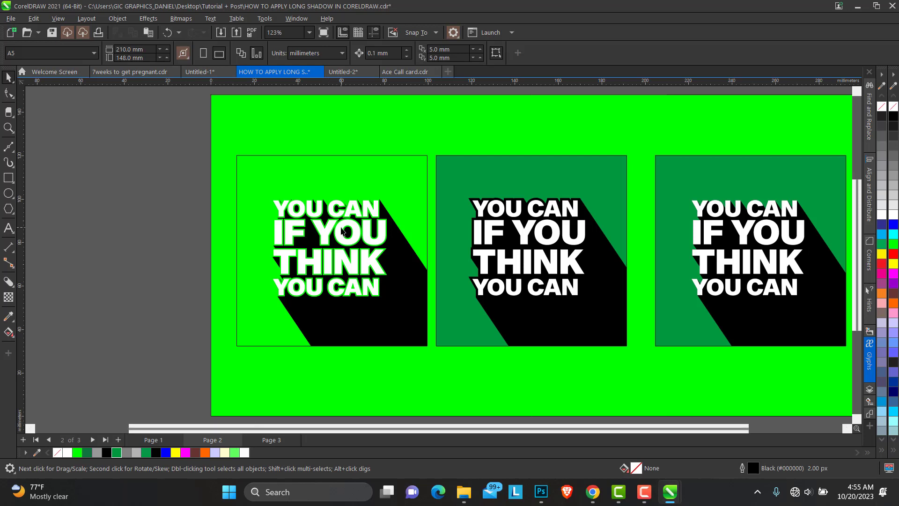
Step: Examine the three long-shadow "YOU CAN IF YOU THINK YOU CAN" designs on Page 2, up close and side by side
left_click(8, 128)
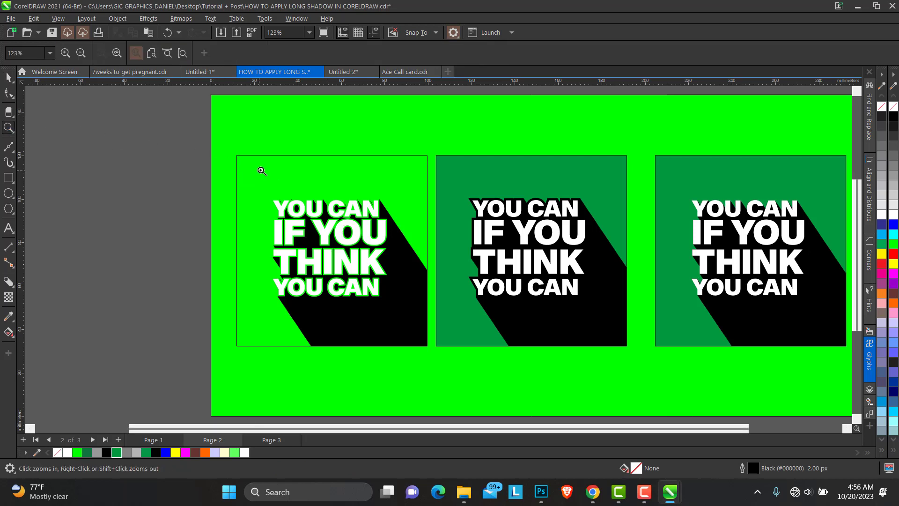
left_click_drag(231, 152, 432, 355)
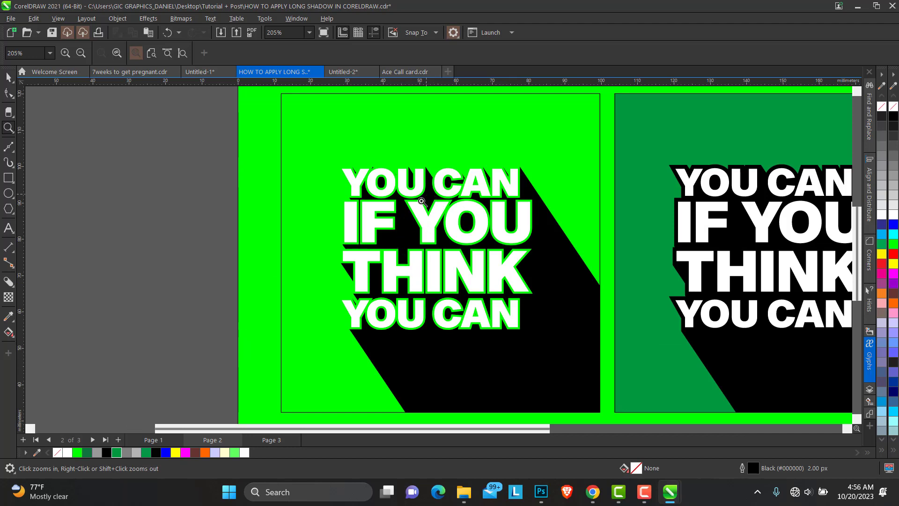
left_click(848, 430)
left_click(849, 430)
left_click(849, 429)
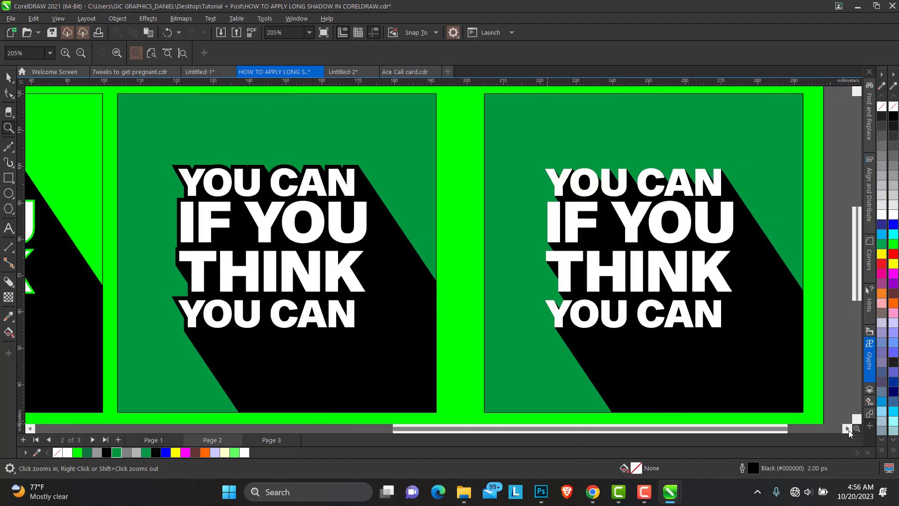
left_click(848, 430)
left_click(848, 430)
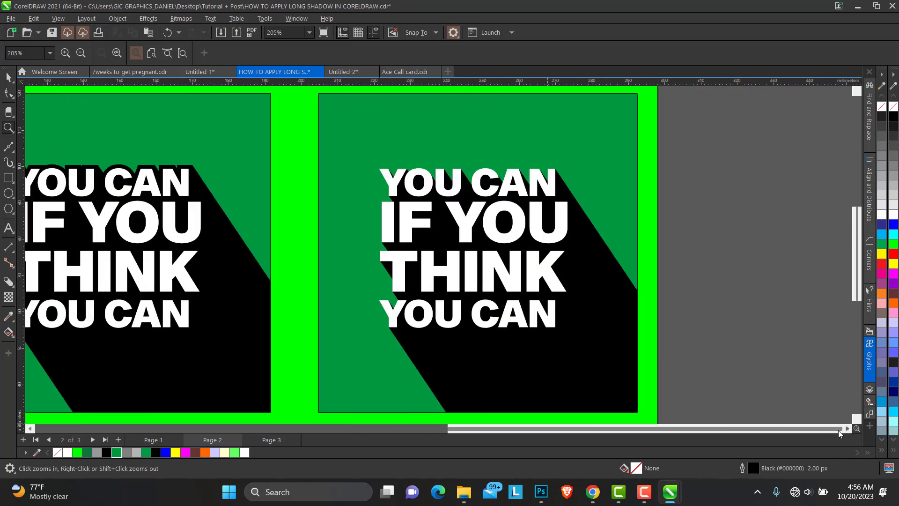
left_click_drag(494, 428, 249, 430)
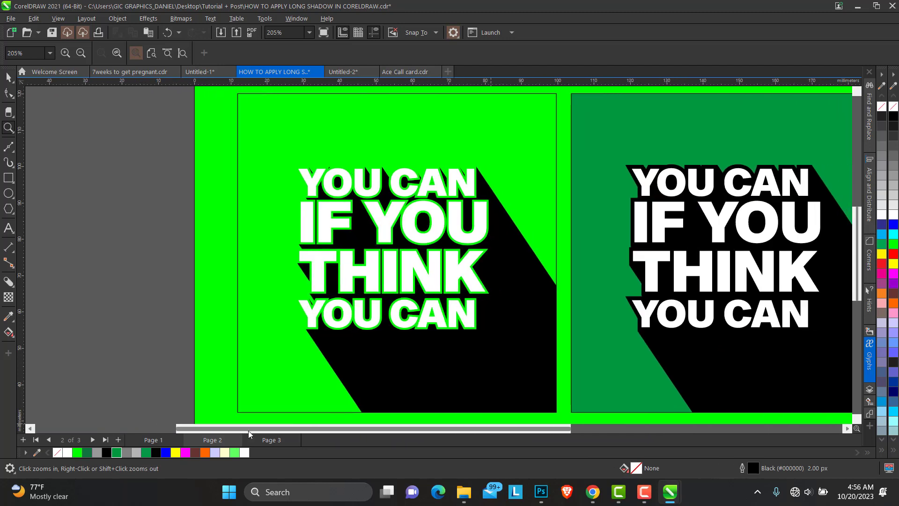
right_click(361, 249)
right_click(374, 244)
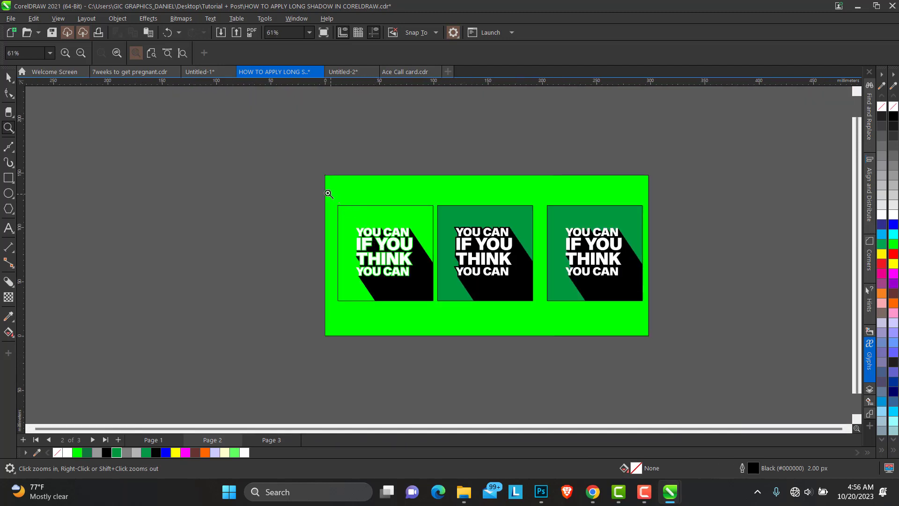
left_click_drag(323, 192, 645, 322)
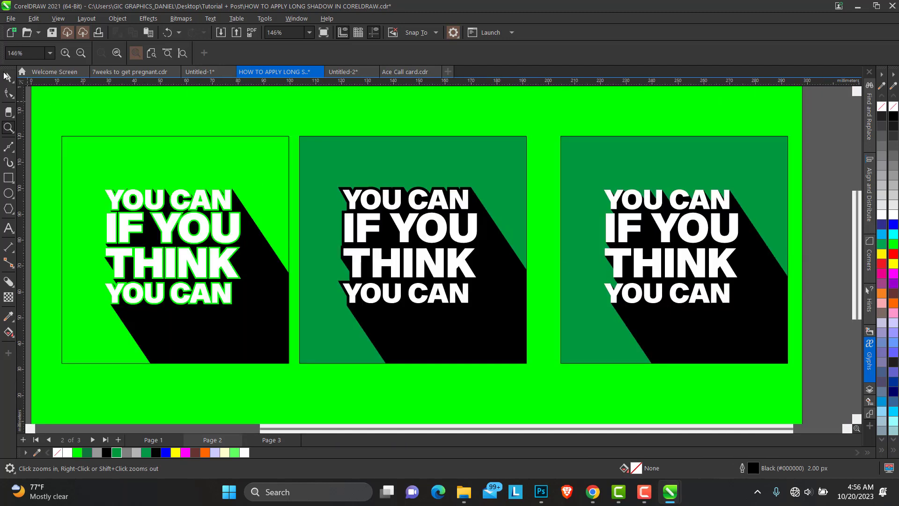
left_click(5, 74)
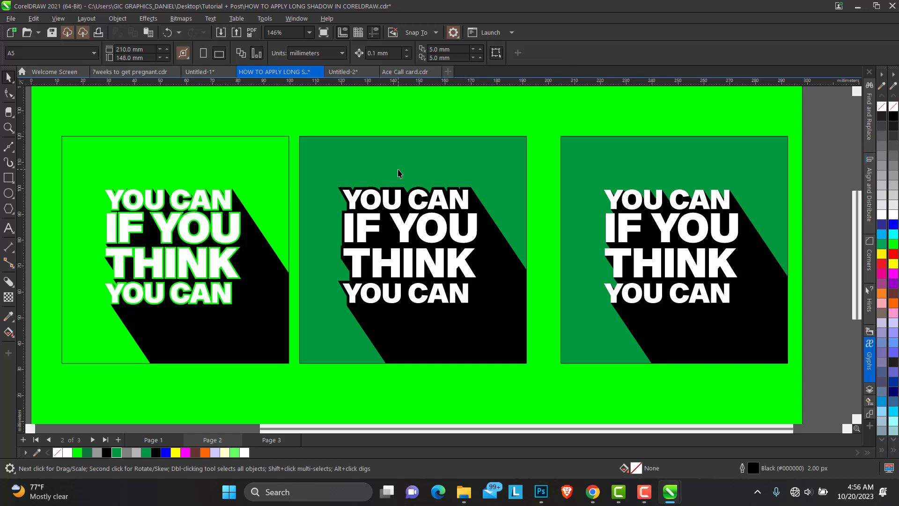
Step: Open the blank Page 3 of the document
left_click(271, 440)
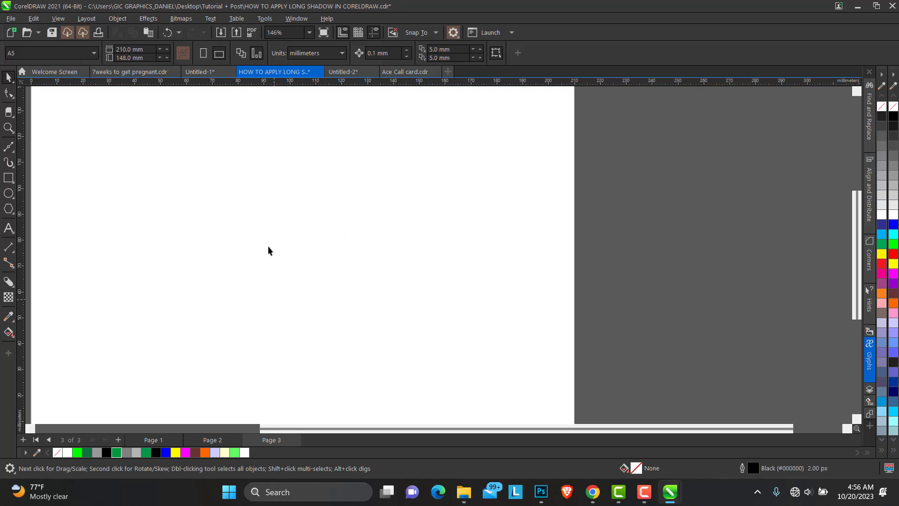
double_click(6, 127)
left_click_drag(323, 175, 557, 344)
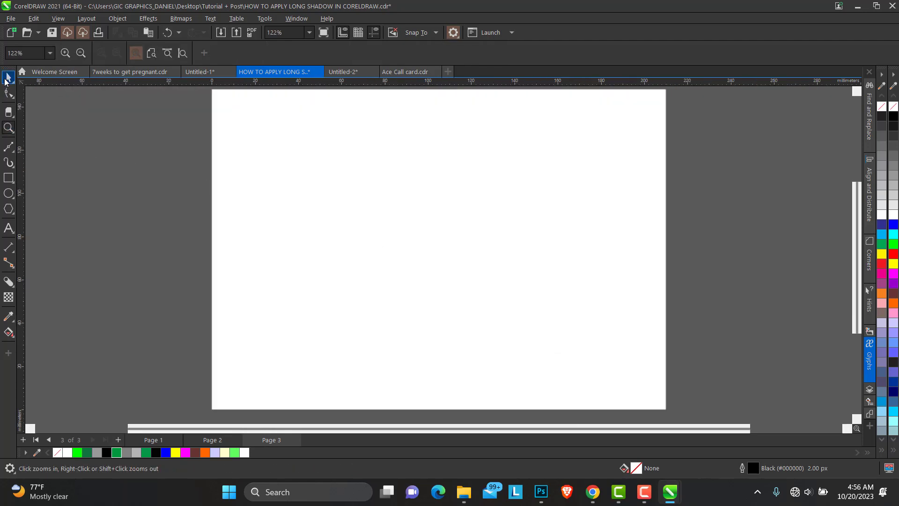
left_click(7, 78)
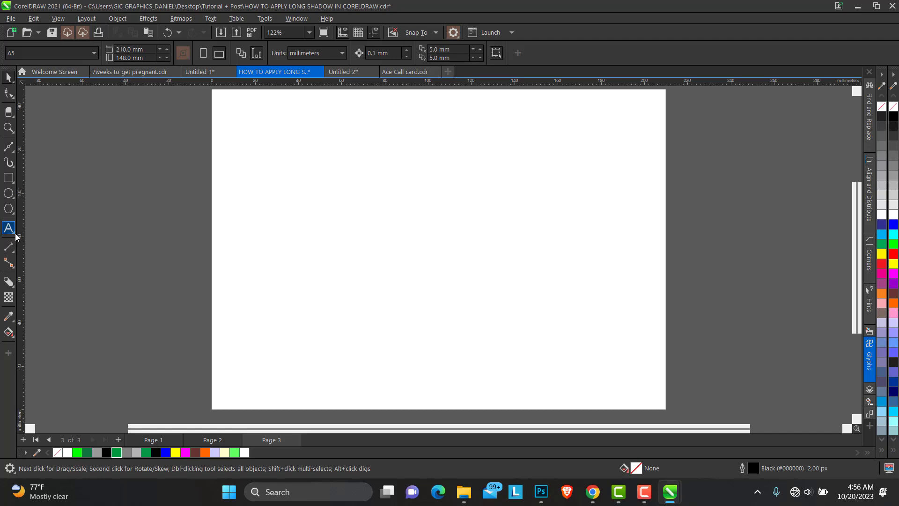
Step: Add artistic text on the page in four lines: "YOU CAN", "IF YOU", "THINK" and "YOU CAN"
left_click(15, 237)
left_click(37, 233)
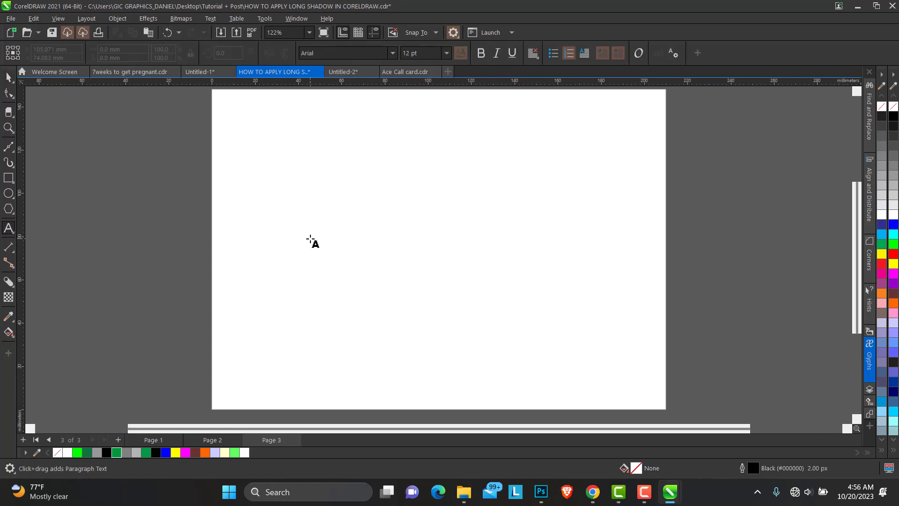
left_click(333, 208)
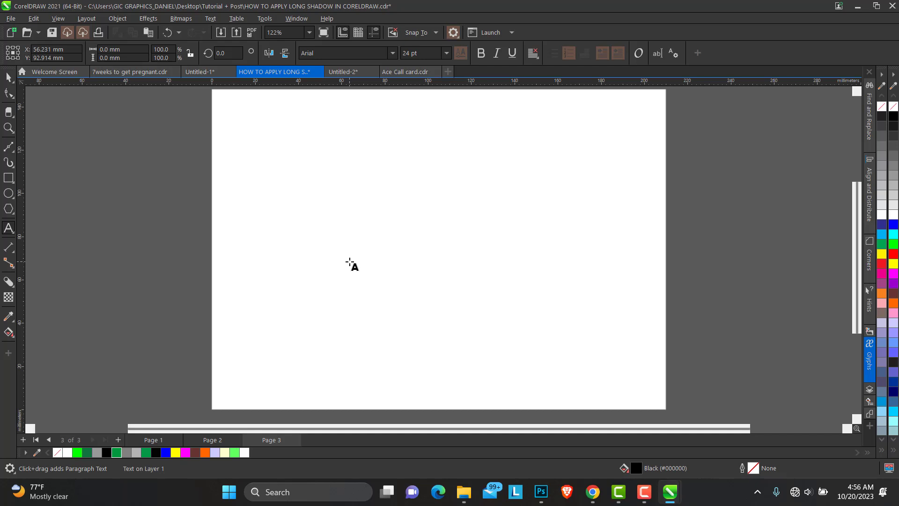
type("YOU CA")
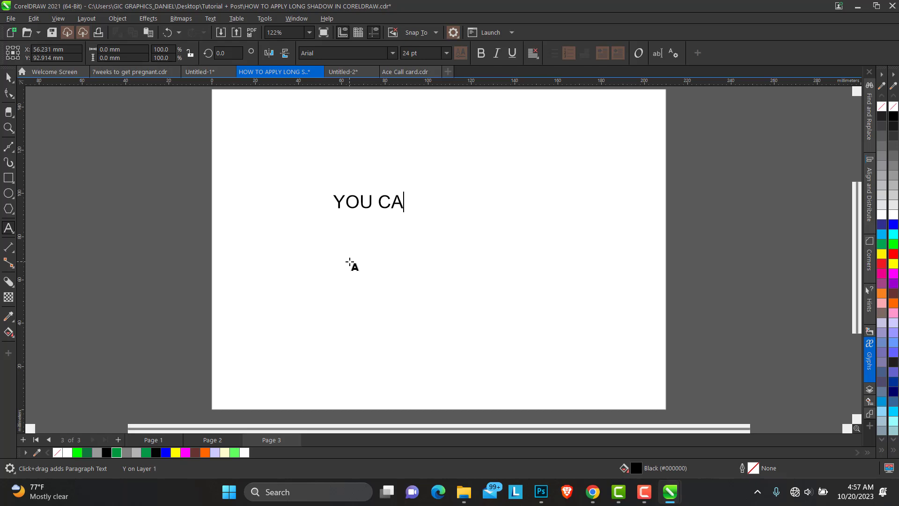
type("N")
key("Return")
type("IF YOU")
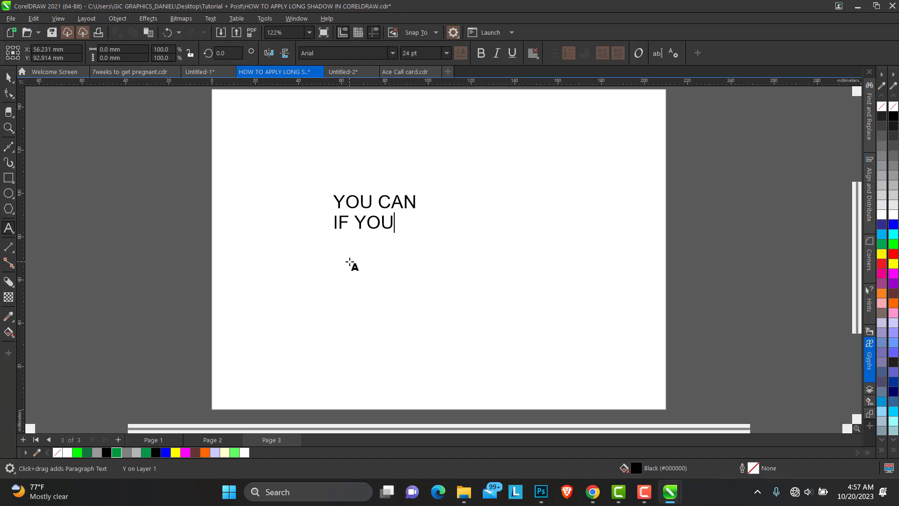
key("Return")
type("THINK ")
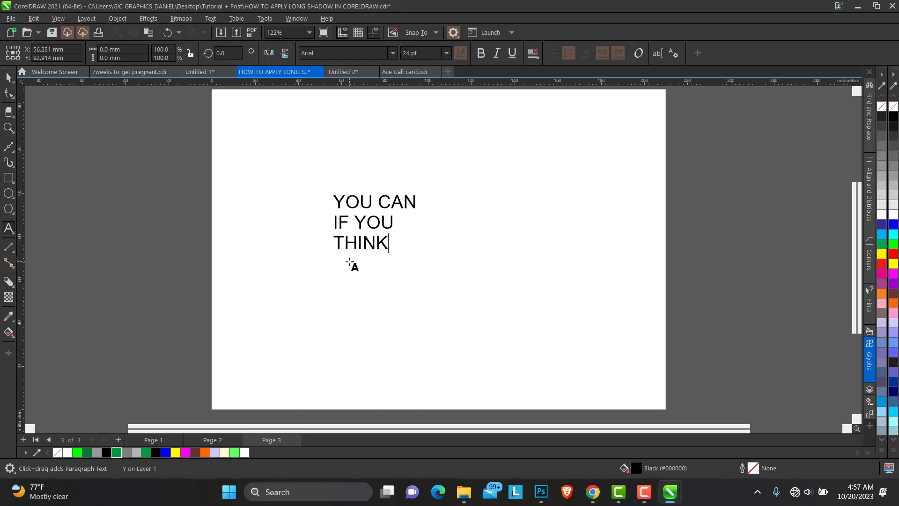
type("YOU CAN")
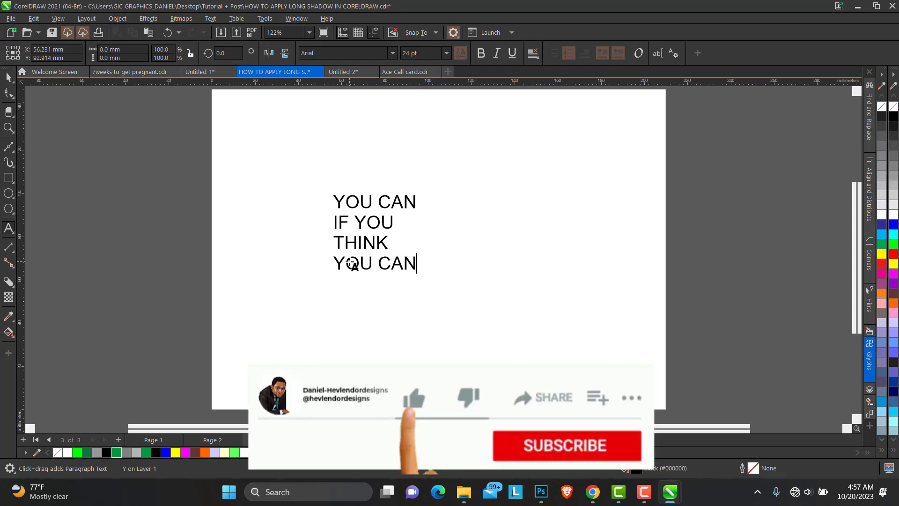
Step: Set the font of the whole four-line text to Sequel Sans Black Head
left_click(7, 77)
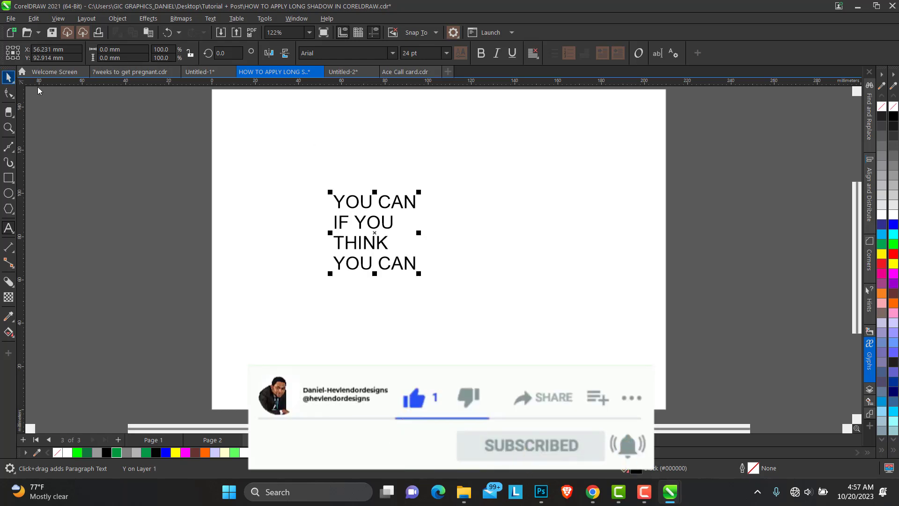
left_click(393, 53)
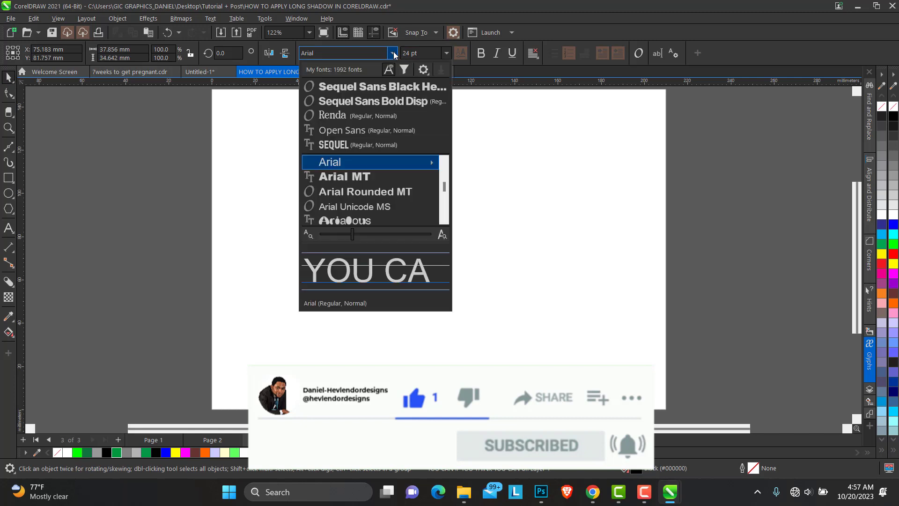
left_click(365, 86)
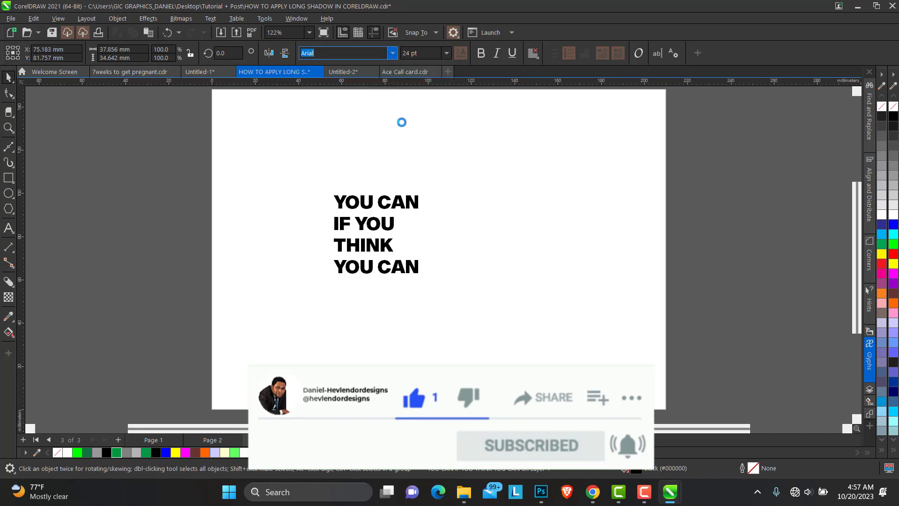
Step: Tighten the line spacing of the text and scale the block up proportionally to about 92 mm wide
key("F10")
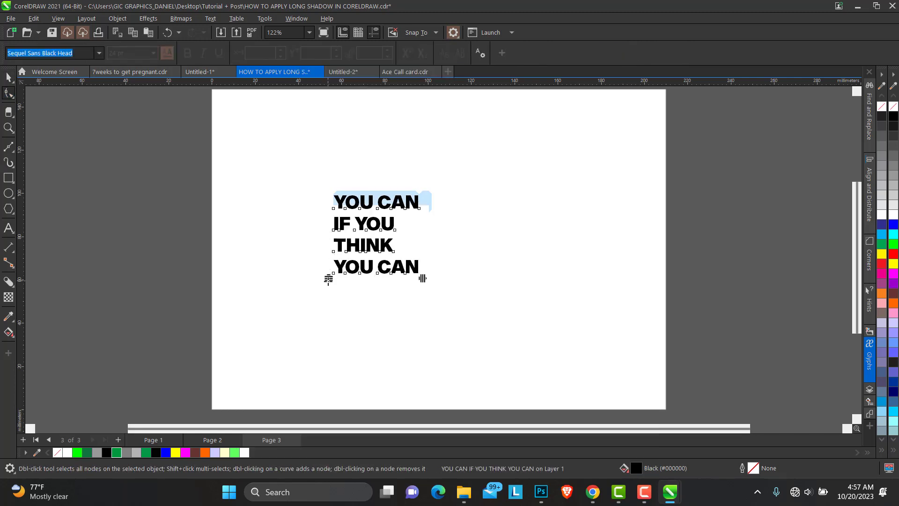
left_click_drag(330, 277, 335, 256)
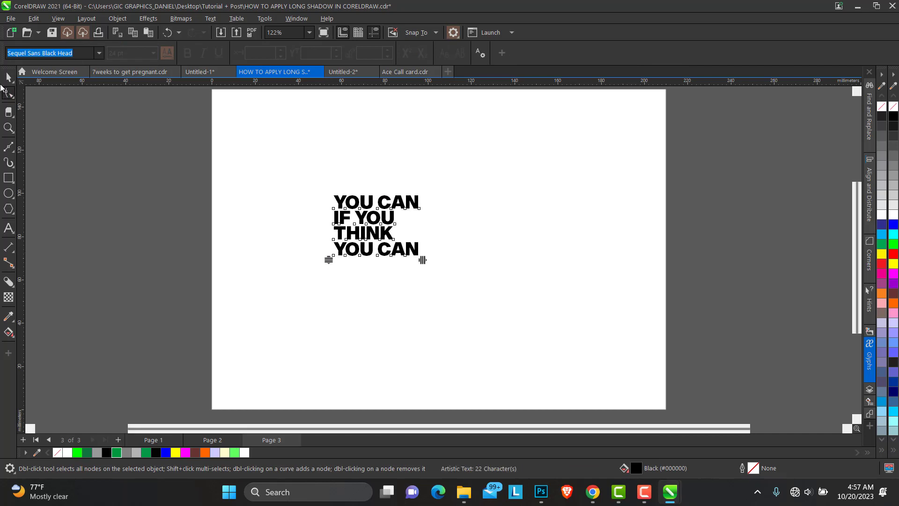
key("space")
left_click_drag(423, 262, 537, 309)
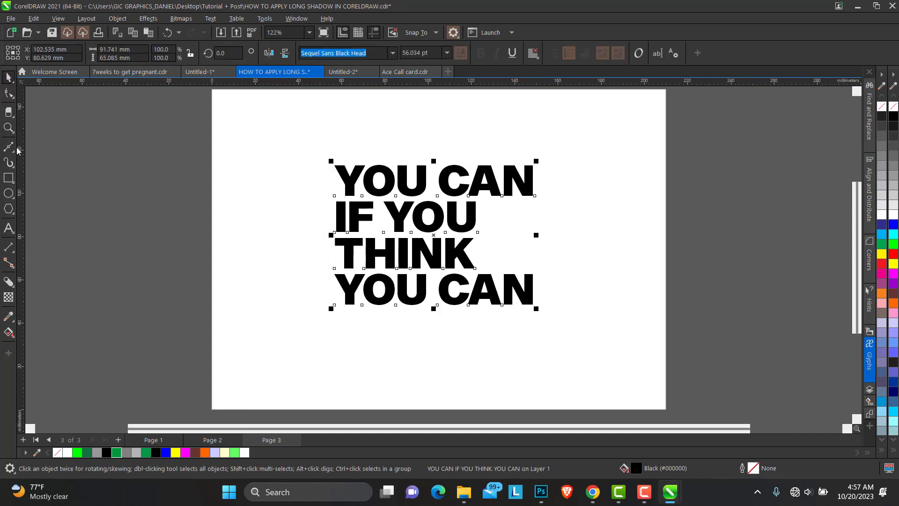
Step: Tighten the text's line spacing slightly more with the Shape tool, bringing the block to about 63 mm high
left_click(16, 98)
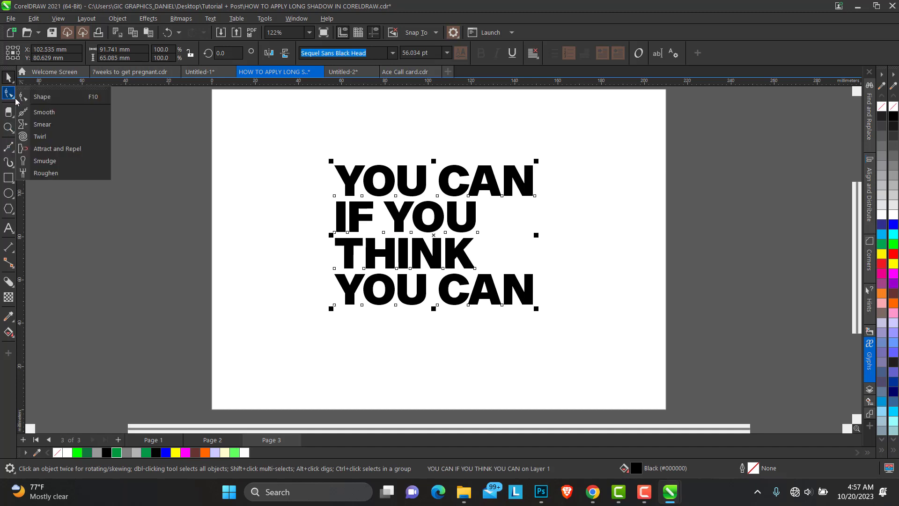
left_click(36, 94)
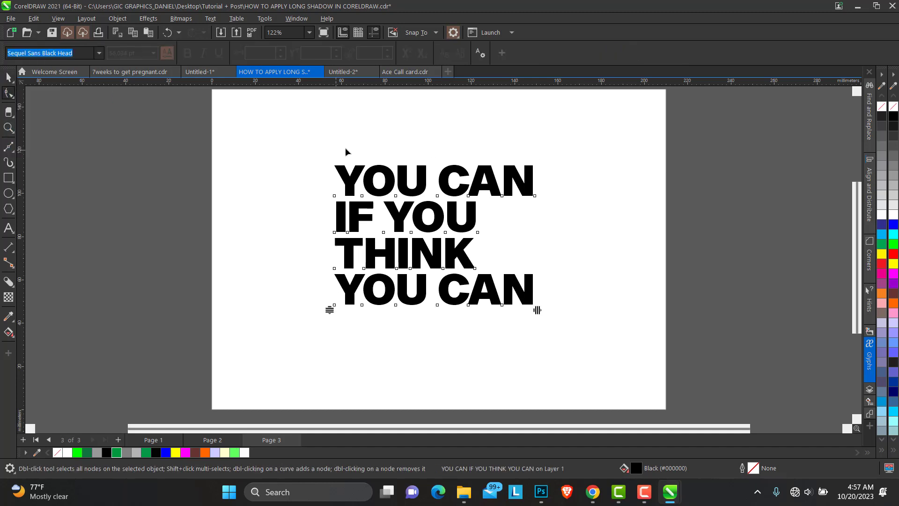
mouse_move(329, 310)
left_mouse_down()
mouse_move(328, 320)
mouse_move(328, 305)
left_mouse_up()
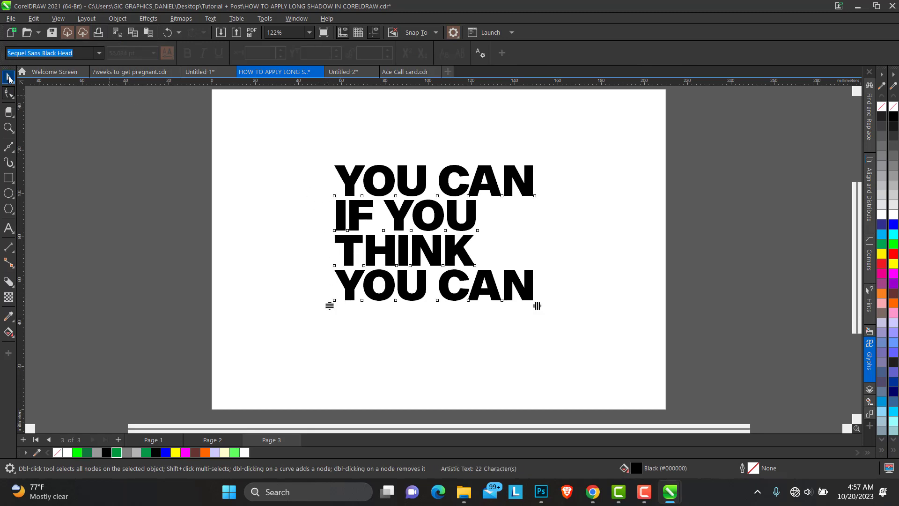
left_click(9, 78)
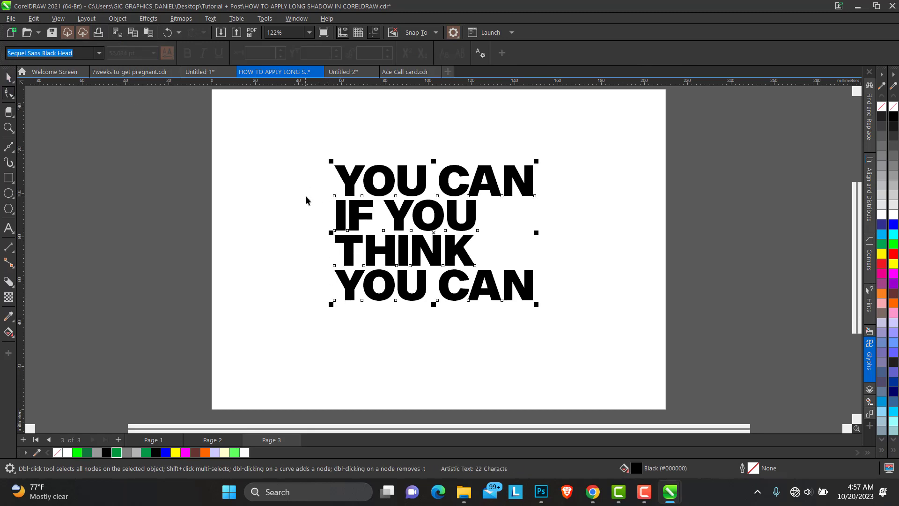
Step: Set the font size of the "IF YOU" line to 80 pt
double_click(338, 209)
left_click_drag(337, 209, 482, 222)
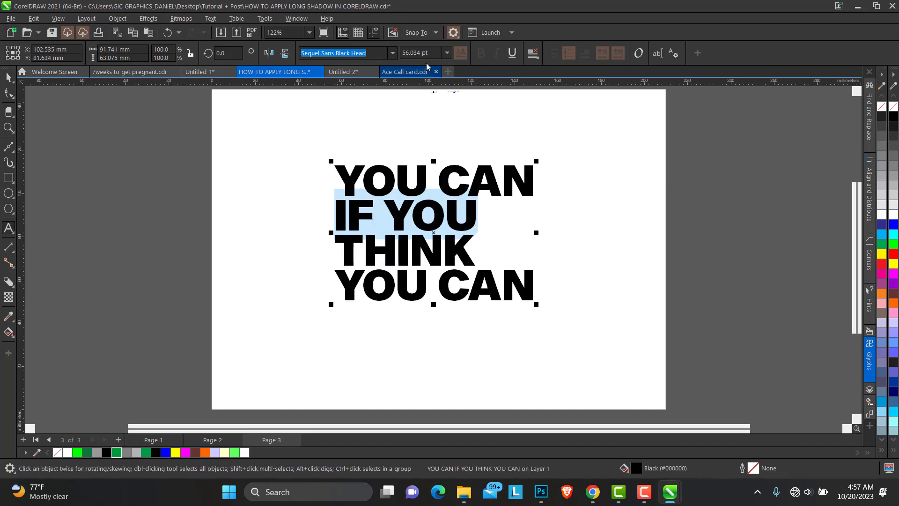
left_click(446, 54)
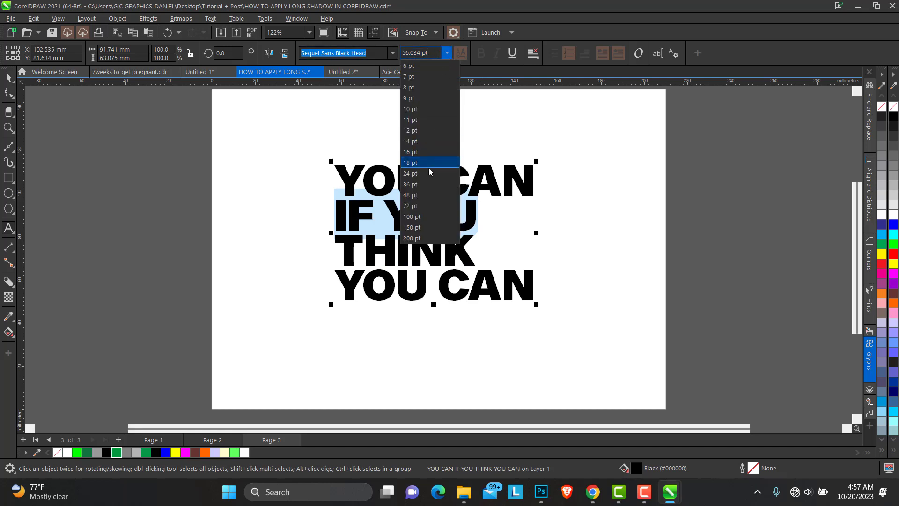
left_click(424, 204)
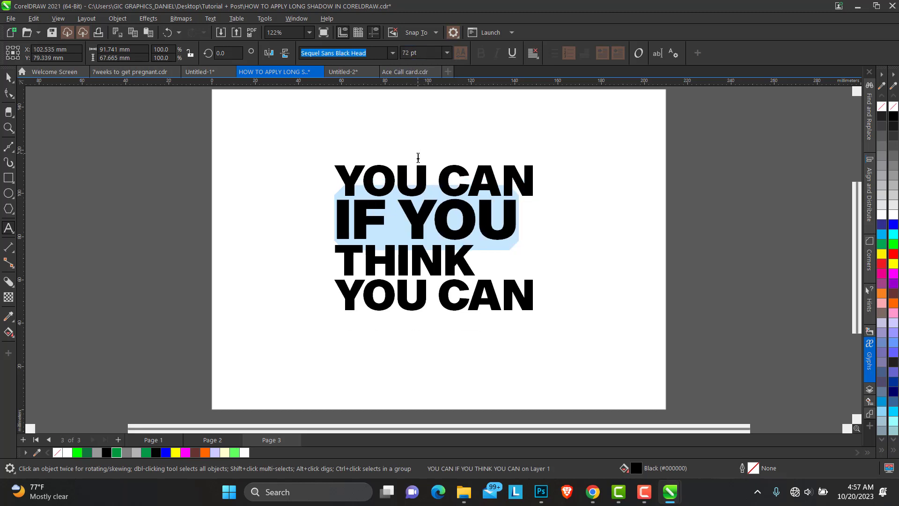
left_click(412, 53)
type("8")
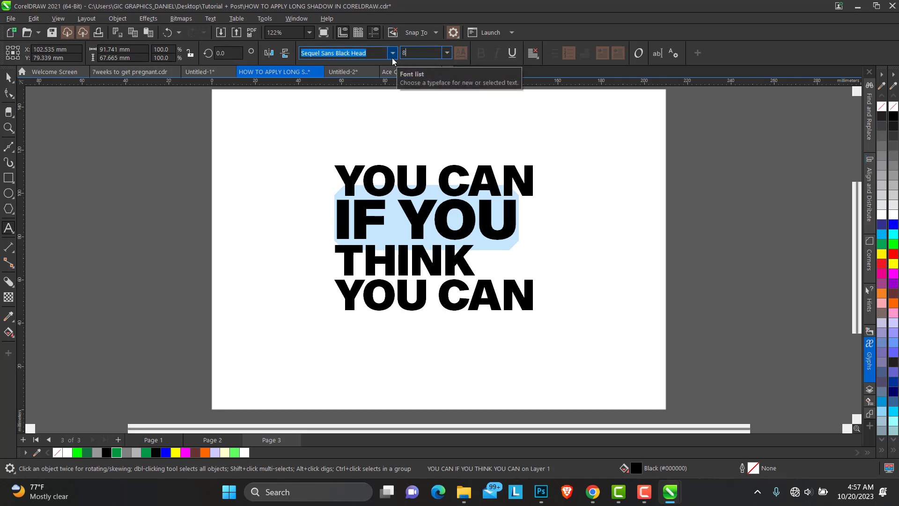
type("0")
key("Return")
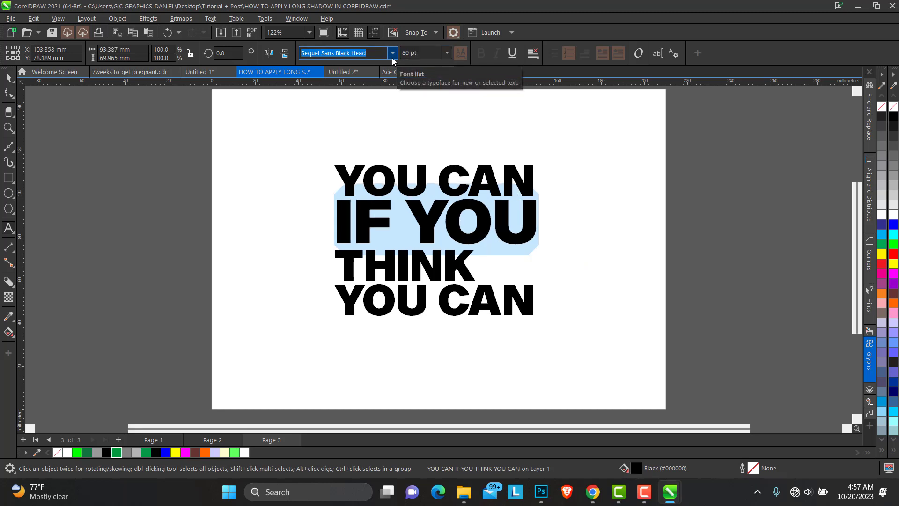
Step: Set the font size of the "THINK" line to 80 pt
left_click(410, 264)
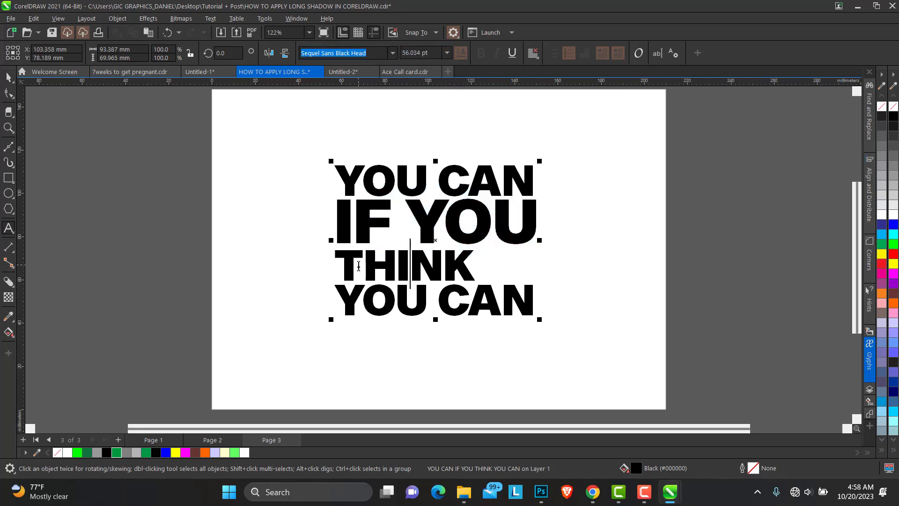
left_click_drag(345, 267, 476, 259)
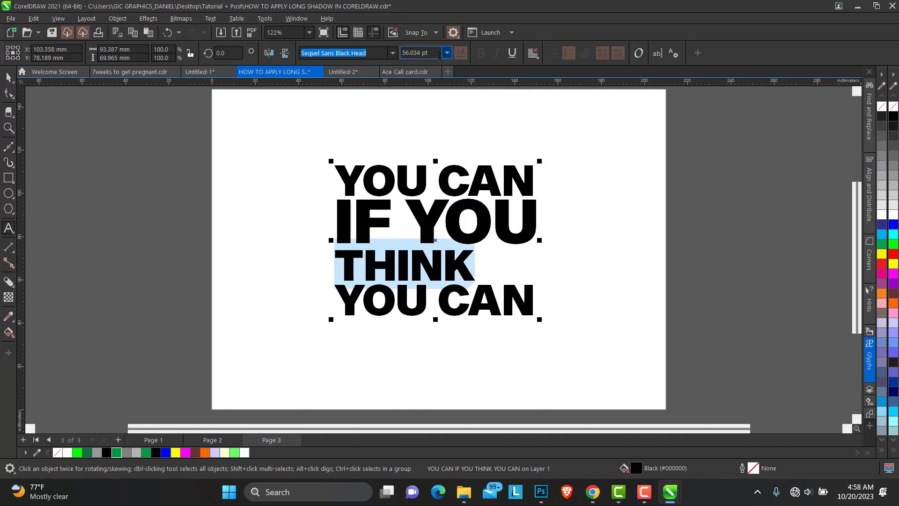
left_click(433, 53)
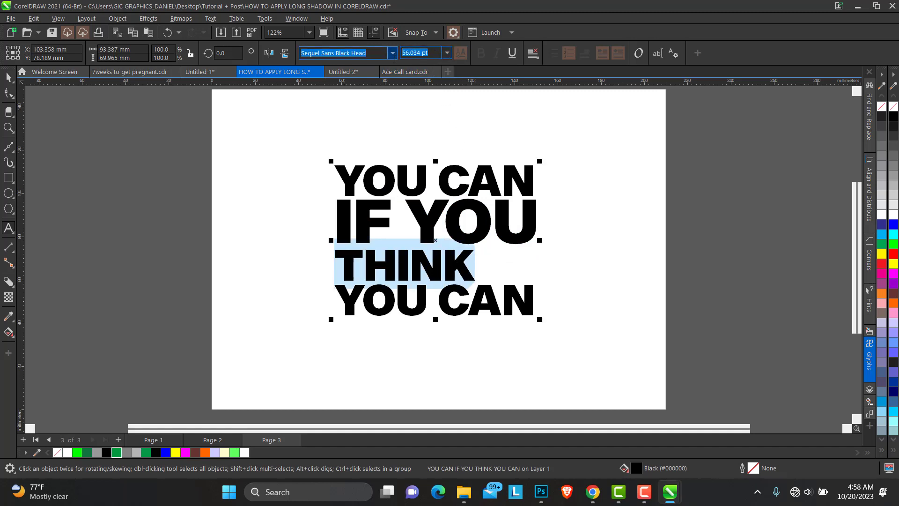
type("80")
key("Return")
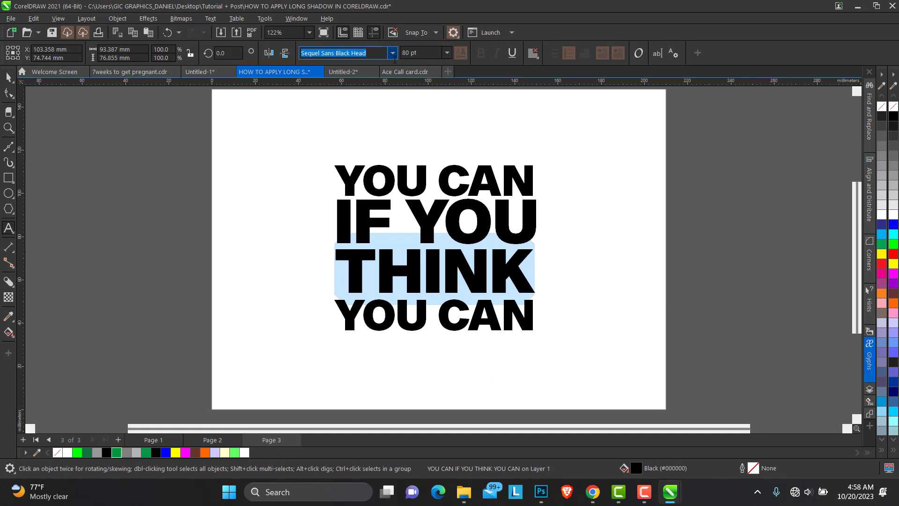
left_click(8, 77)
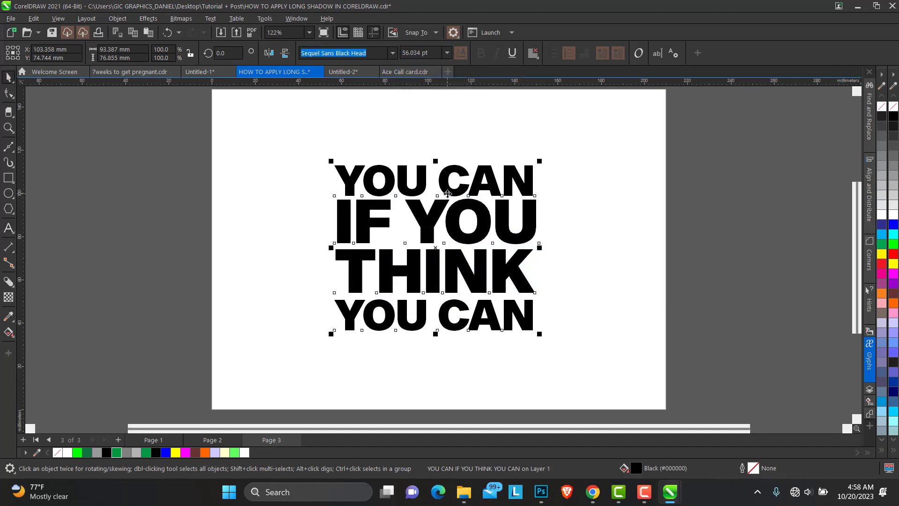
Step: Center-align the four-line text block and reposition it slightly higher, scaled up proportionally to about 94 mm wide
left_click(416, 131)
left_click(410, 226)
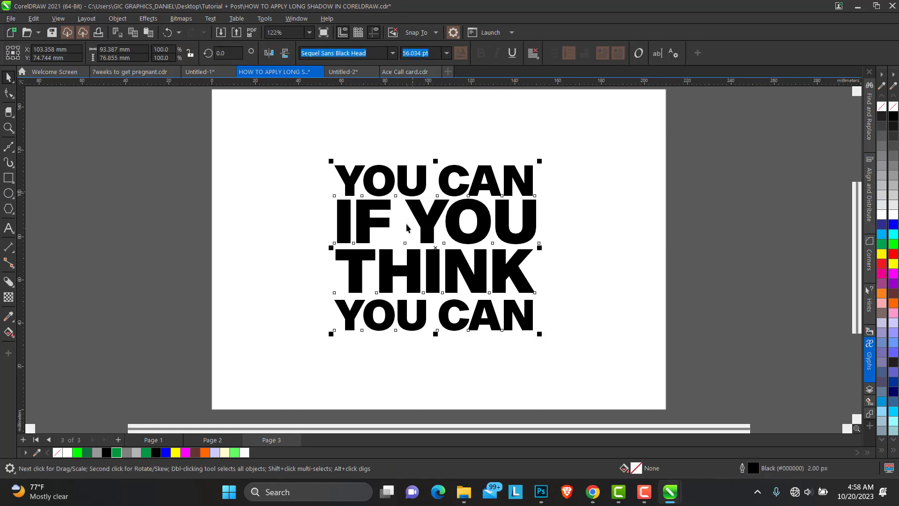
left_click(536, 56)
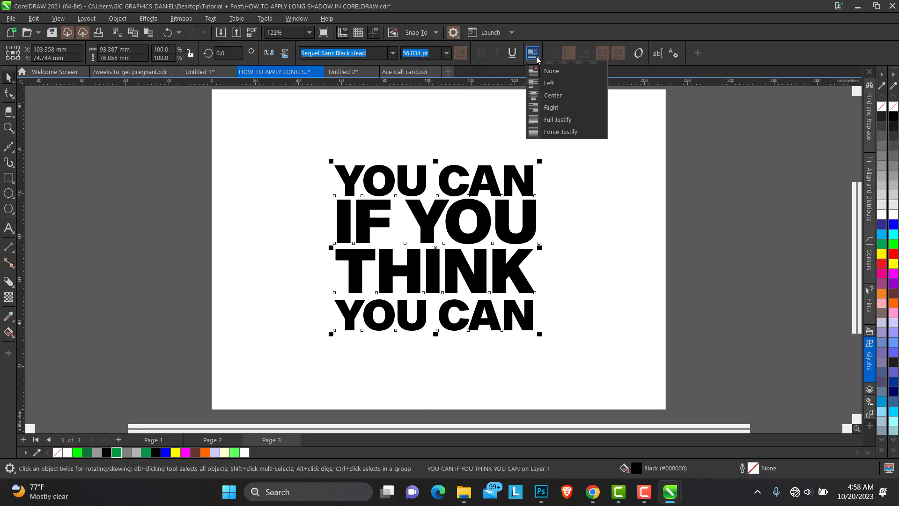
left_click(535, 95)
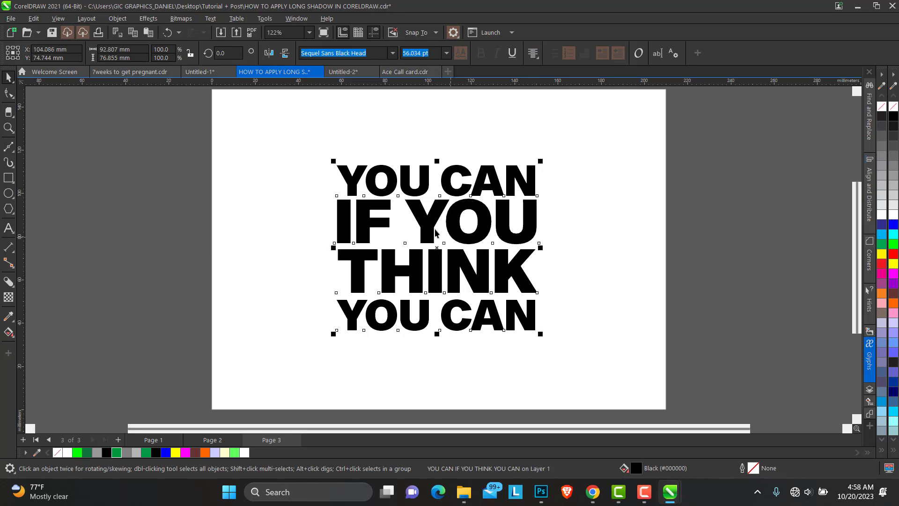
left_click_drag(435, 230, 434, 221)
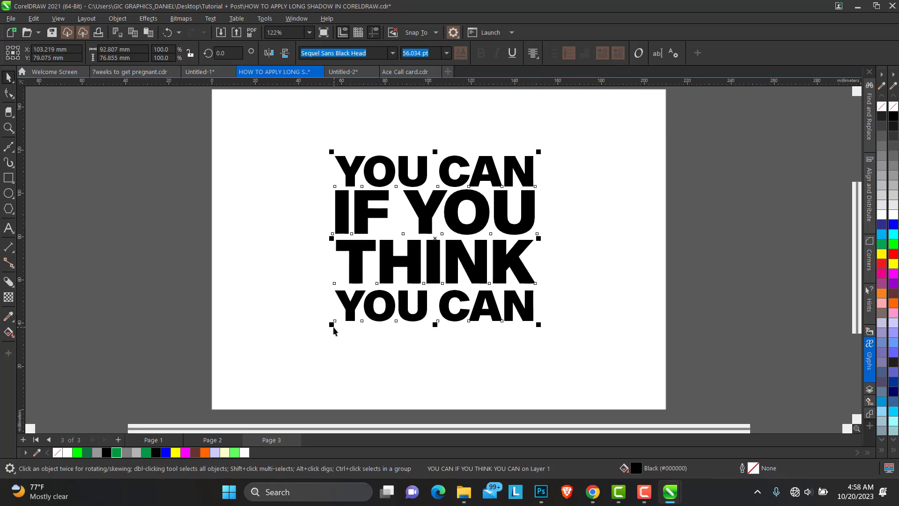
mouse_move(333, 327)
left_mouse_down()
mouse_move(331, 342)
mouse_move(328, 329)
left_mouse_up()
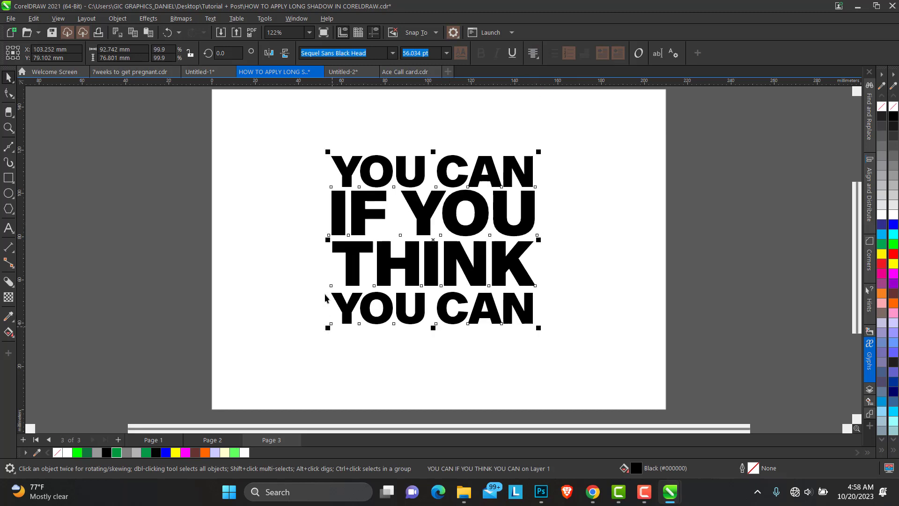
left_click(15, 290)
left_click(51, 259)
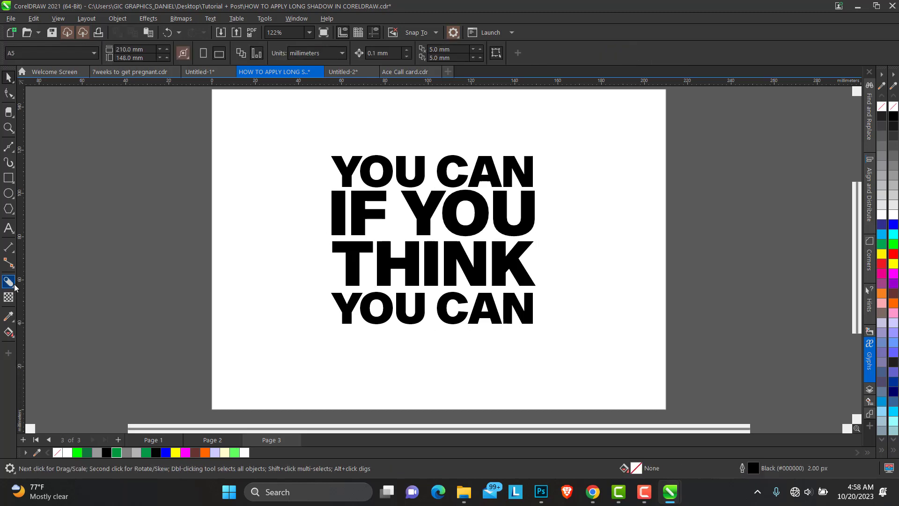
left_click(14, 288)
left_click(48, 285)
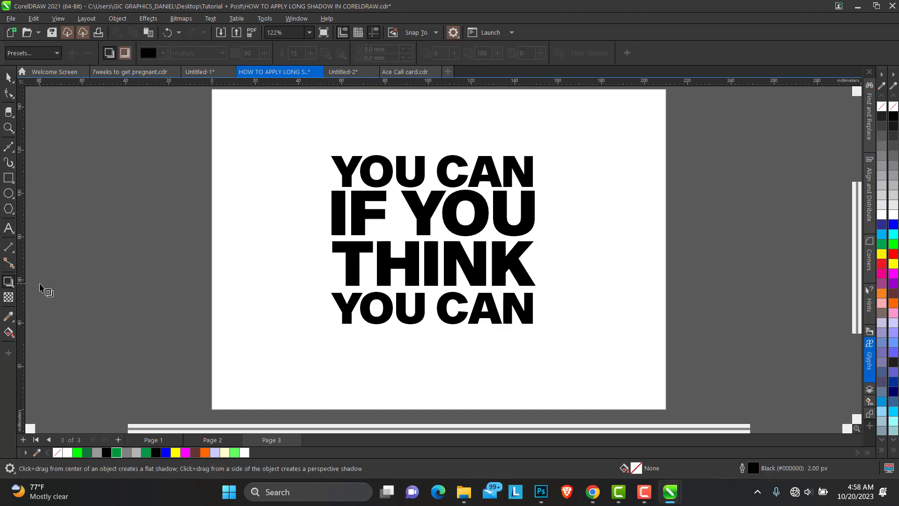
Step: Move the text toward the page's upper-left area and cast a block shadow about 73 mm deep diagonally down to the right
left_click(15, 289)
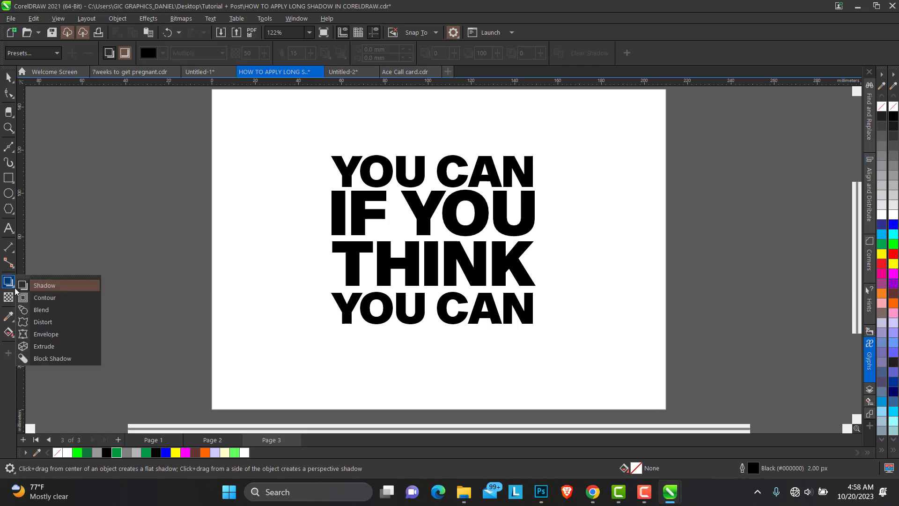
left_click(65, 358)
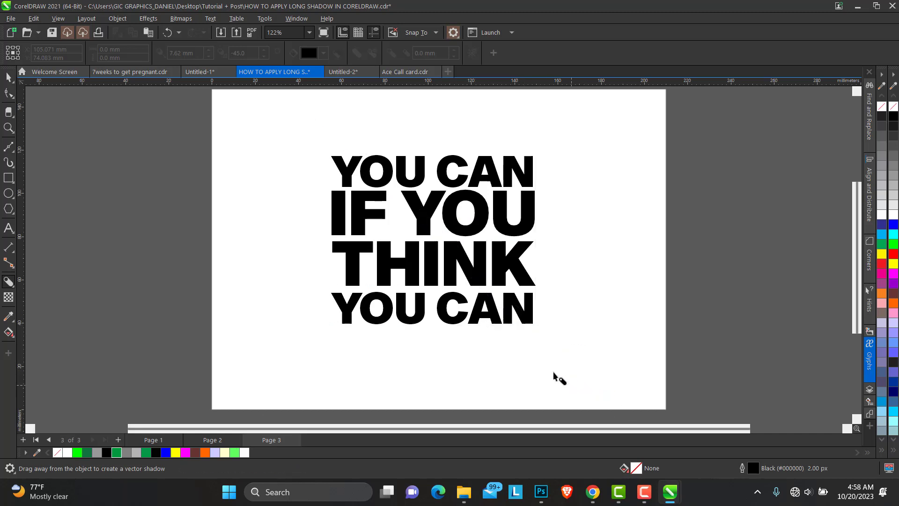
left_click(8, 77)
left_click_drag(363, 212, 350, 196)
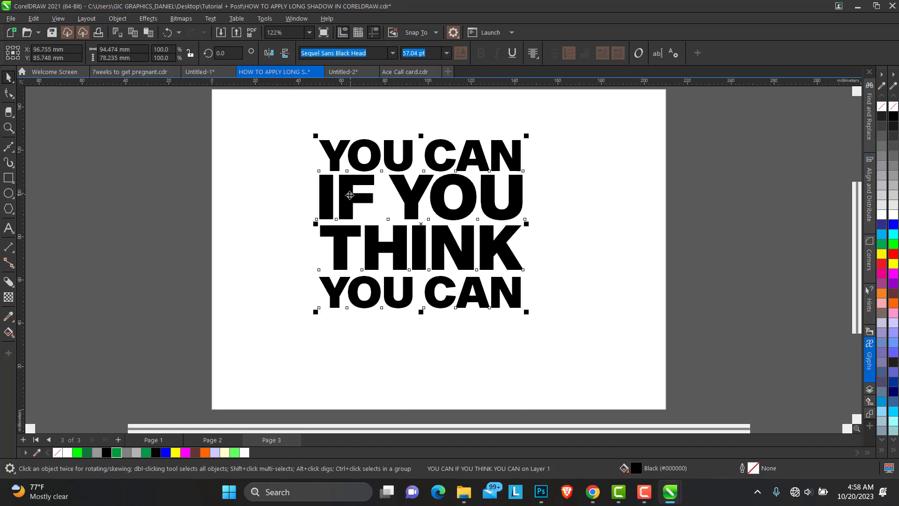
left_click_drag(452, 247, 536, 322)
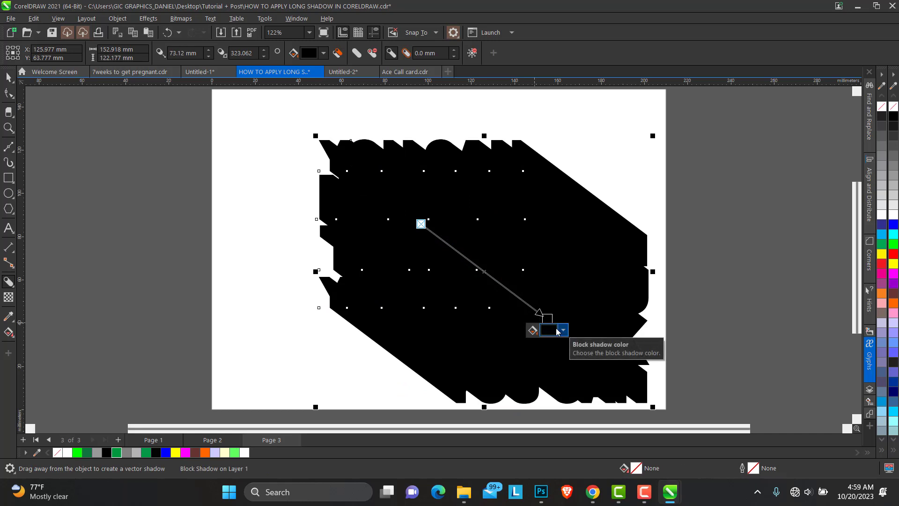
Step: Fill the text white and set the block shadow color to dark green, C96 M36 Y100 K35
left_click(9, 77)
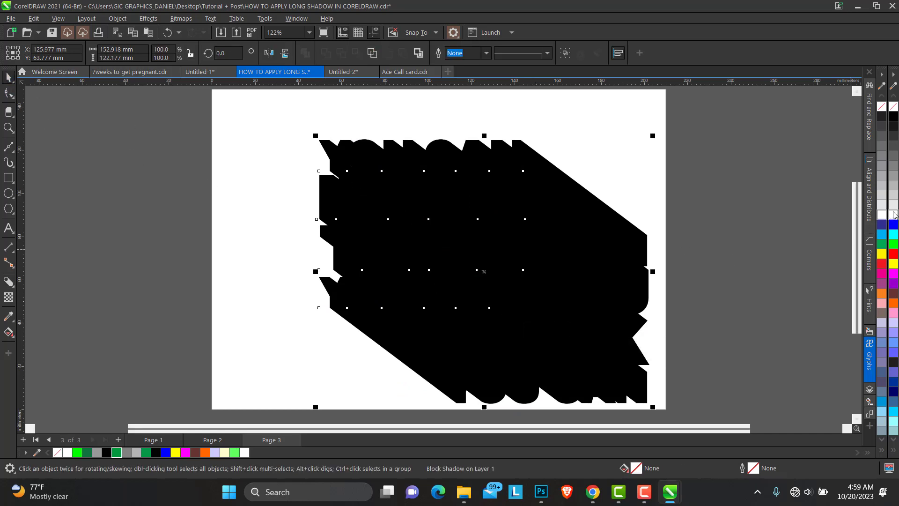
left_click(893, 216)
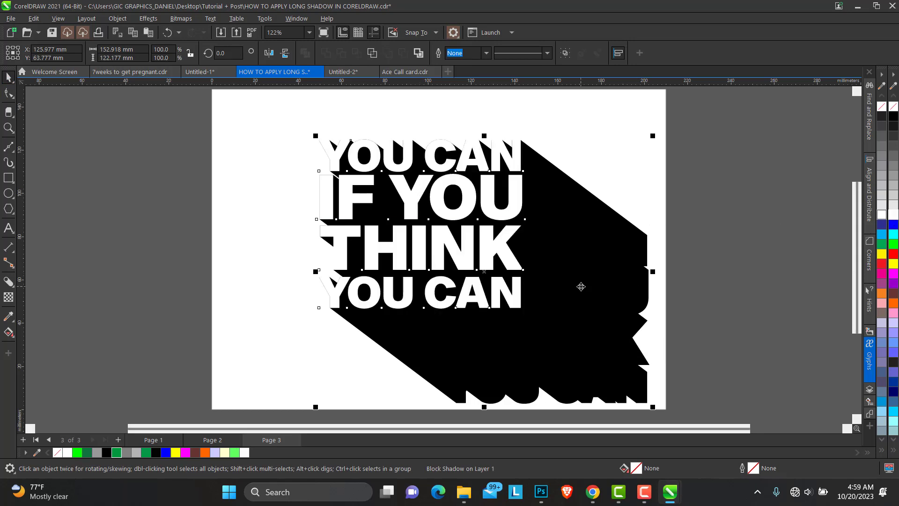
left_click(8, 281)
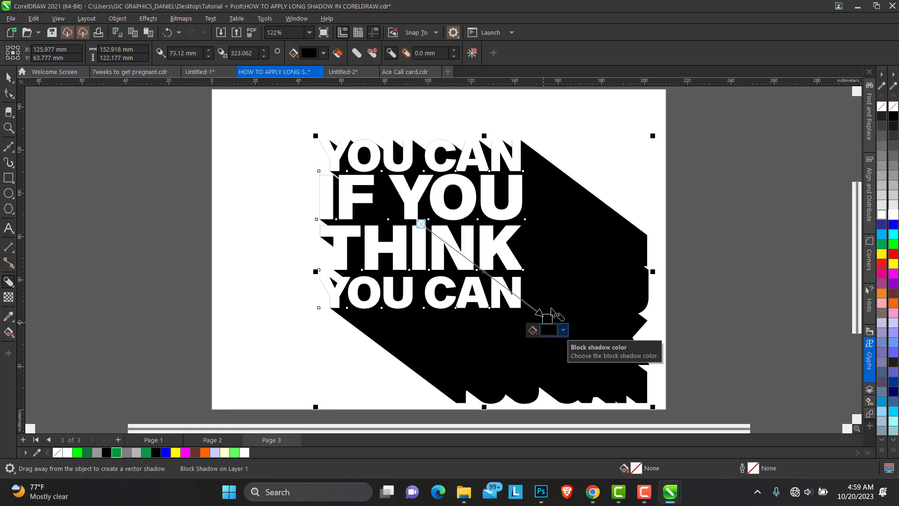
left_click(564, 331)
left_click(614, 249)
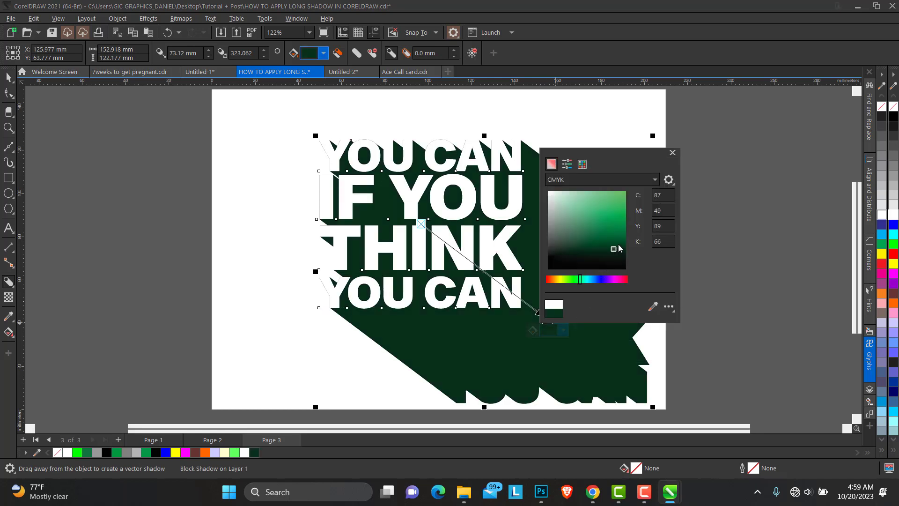
left_click(625, 242)
mouse_move(622, 242)
left_mouse_down()
mouse_move(626, 199)
mouse_move(626, 261)
left_mouse_up()
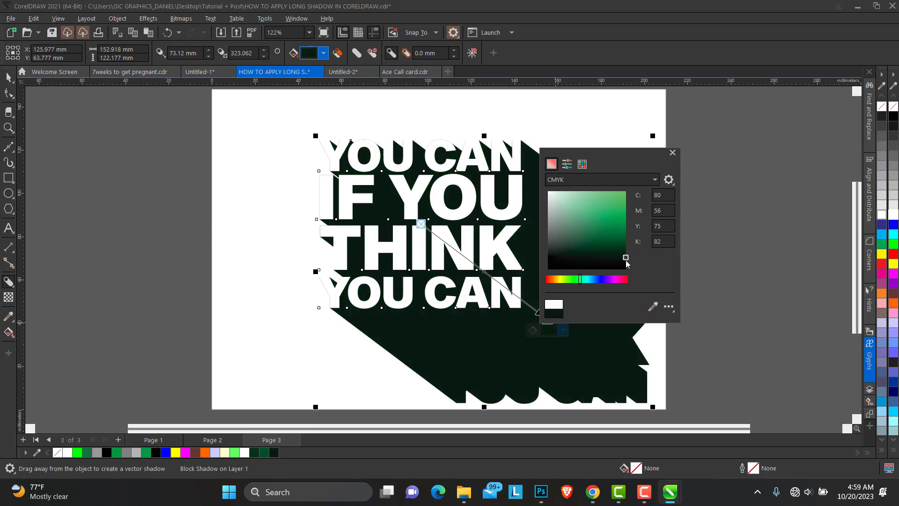
left_click(626, 240)
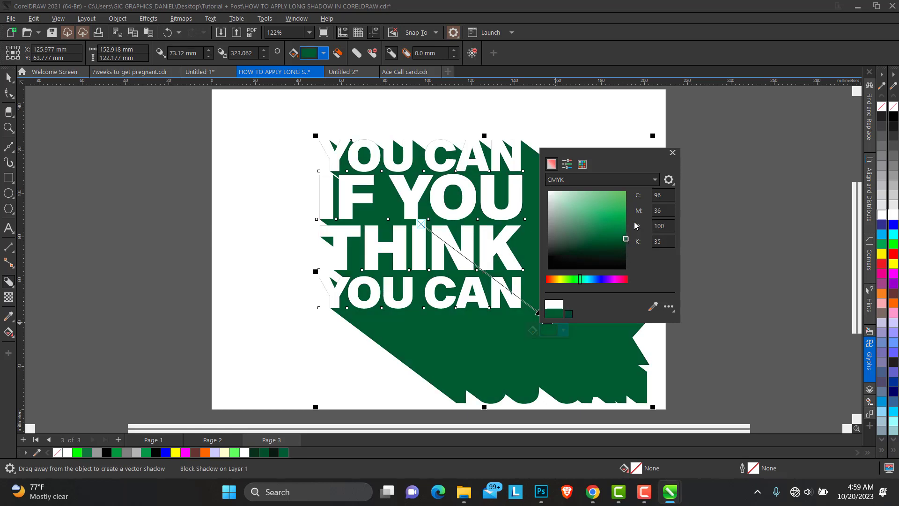
left_click(673, 152)
Step: Shift the shadowed text slightly up and left, and draw a rectangle about 127 × 115 mm around the lettering
left_click(10, 77)
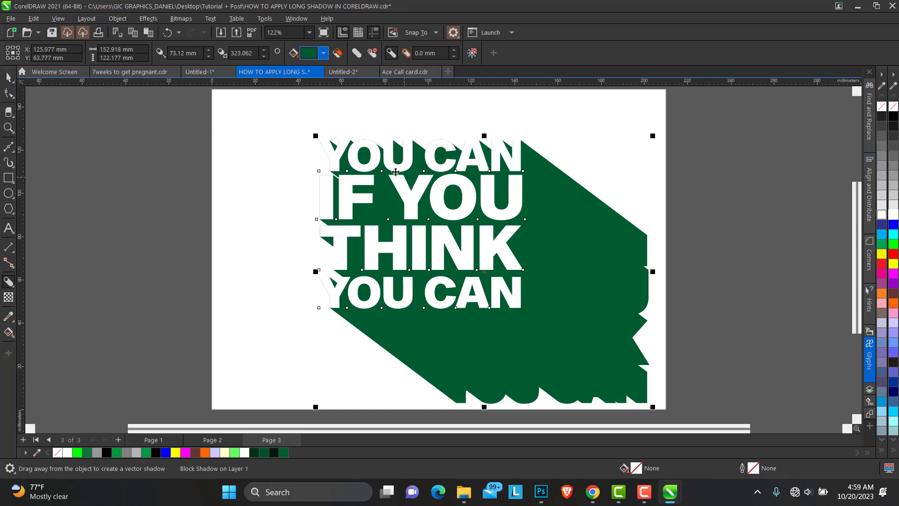
mouse_move(433, 193)
left_mouse_down()
mouse_move(419, 199)
mouse_move(427, 188)
left_mouse_up()
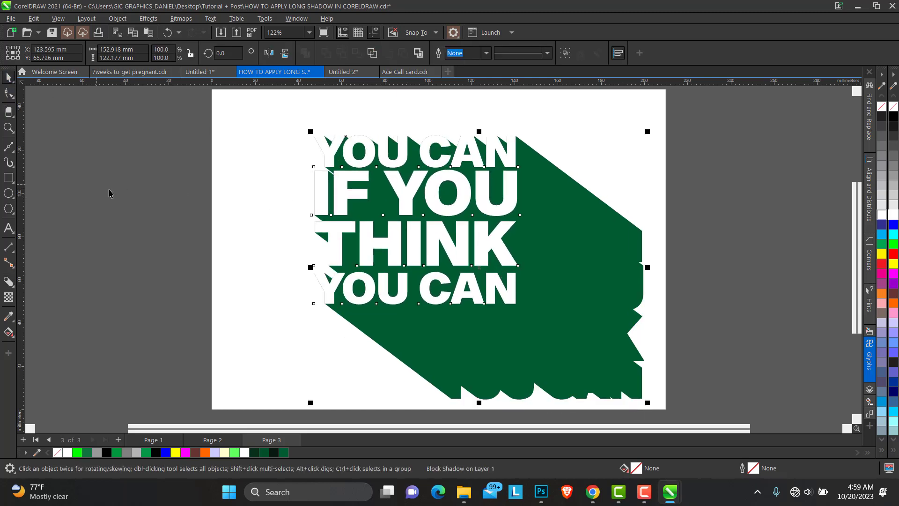
left_click(9, 179)
left_click_drag(293, 115, 554, 350)
left_click(10, 78)
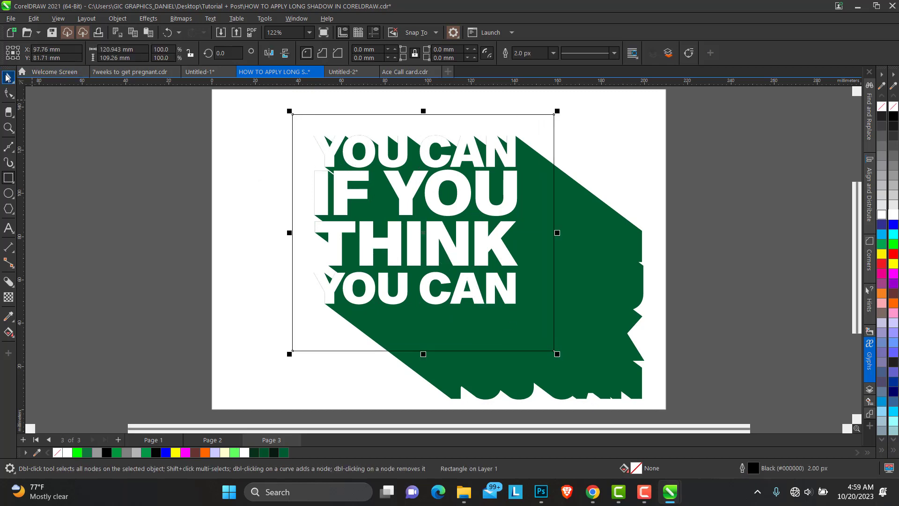
left_click_drag(290, 113, 277, 101)
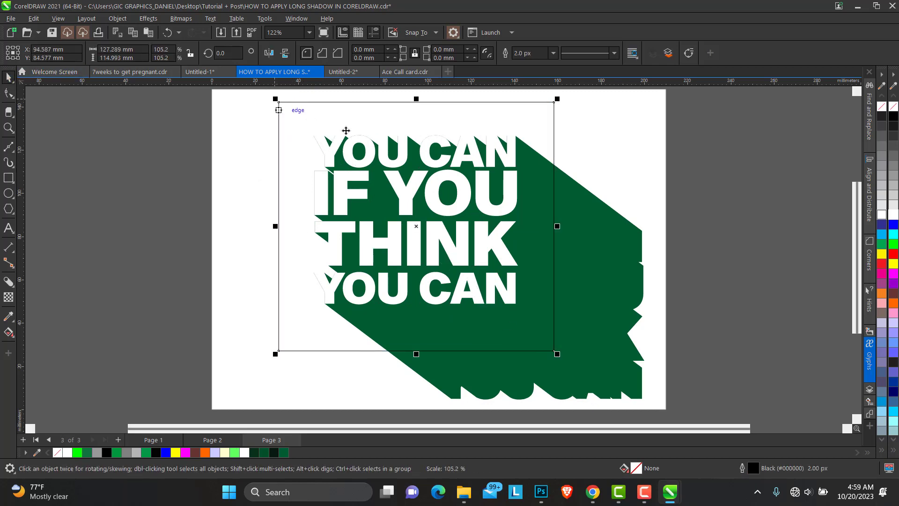
Step: PowerClip the shadowed text inside the rectangle and fill the rectangle bright green, R0 G255 B0
left_click(591, 294)
left_click(147, 20)
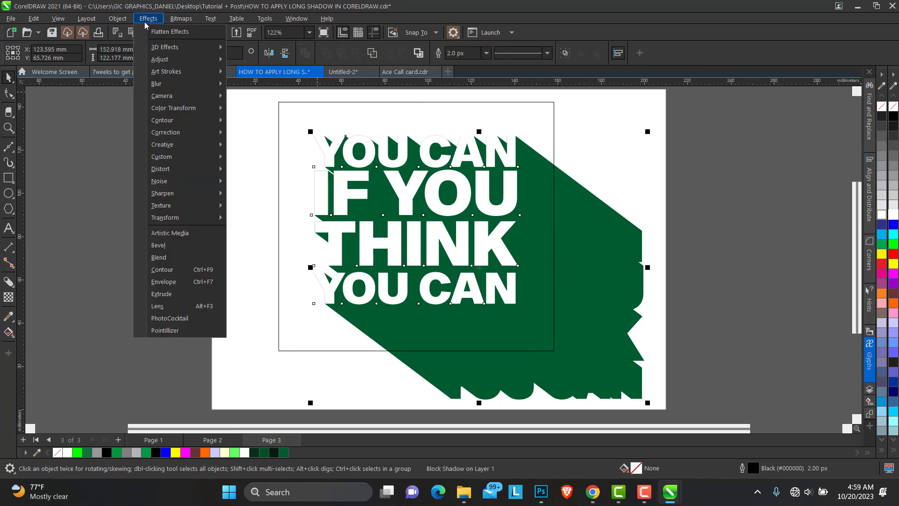
mouse_move(119, 21)
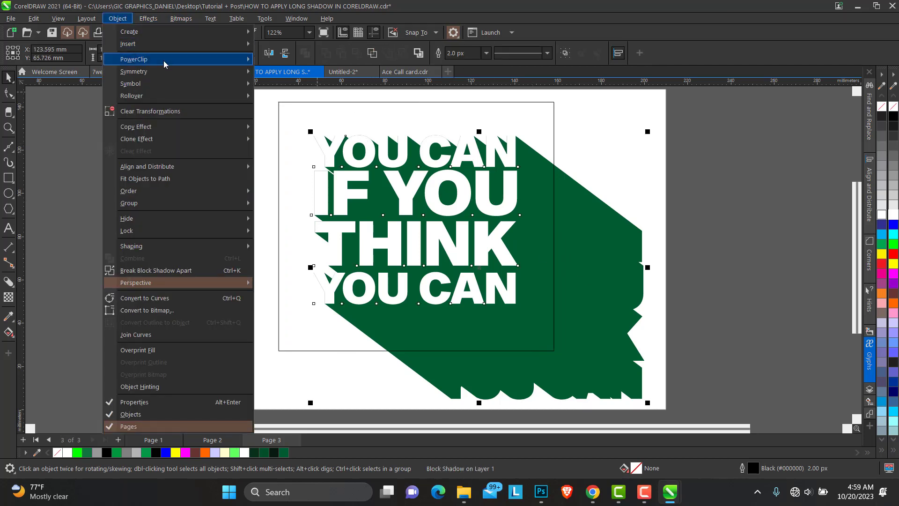
mouse_move(165, 60)
left_click(293, 60)
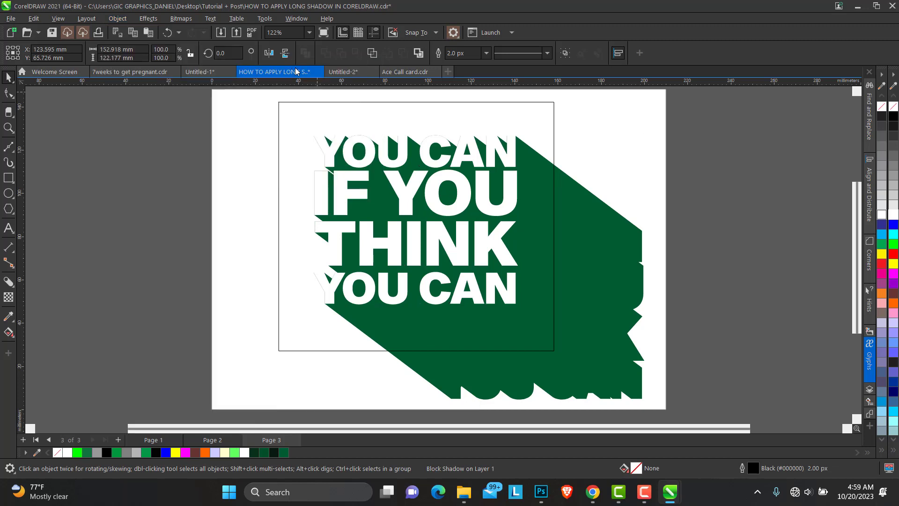
left_click(350, 114)
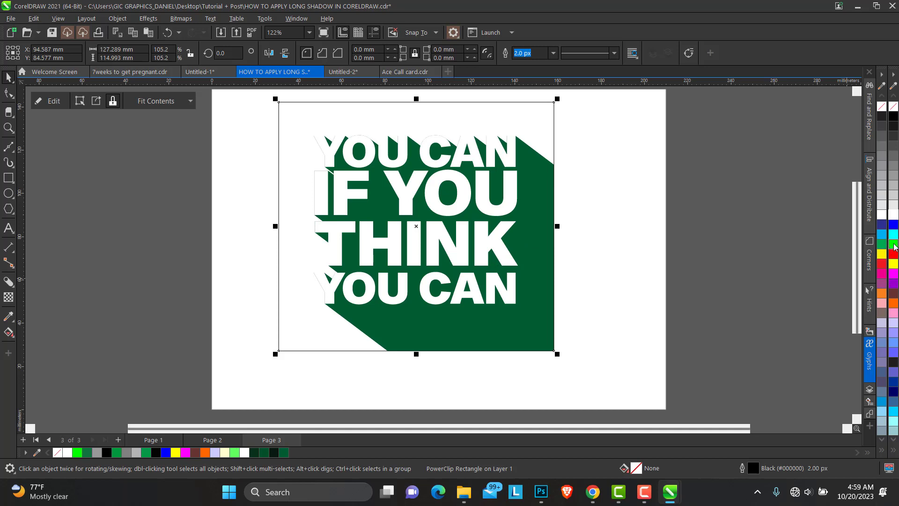
left_click(895, 245)
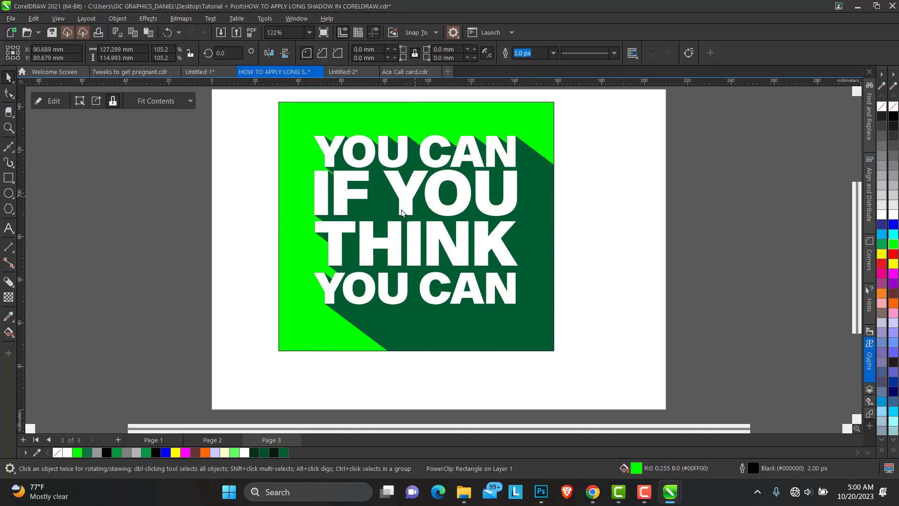
Step: Scale the green artwork down to about 109 mm wide and place a duplicate of it alongside to the right
left_click_drag(417, 197, 386, 215)
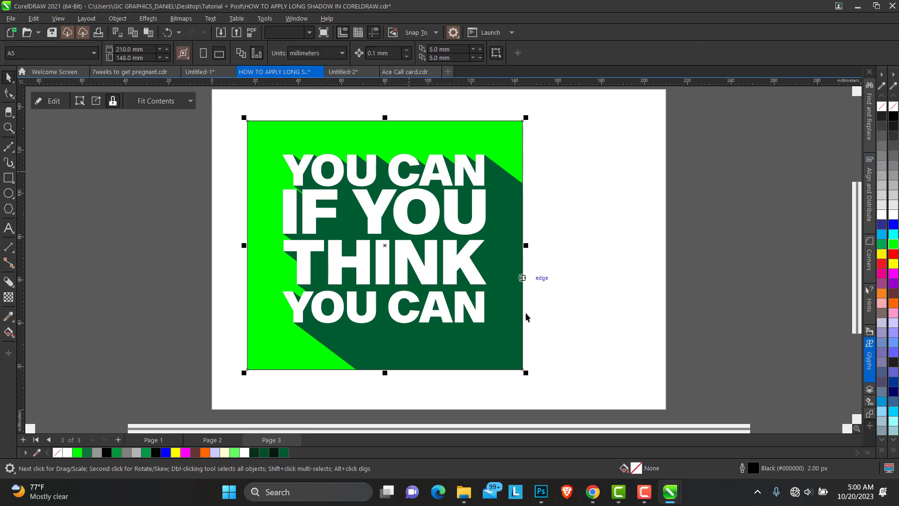
left_click_drag(525, 377, 486, 337)
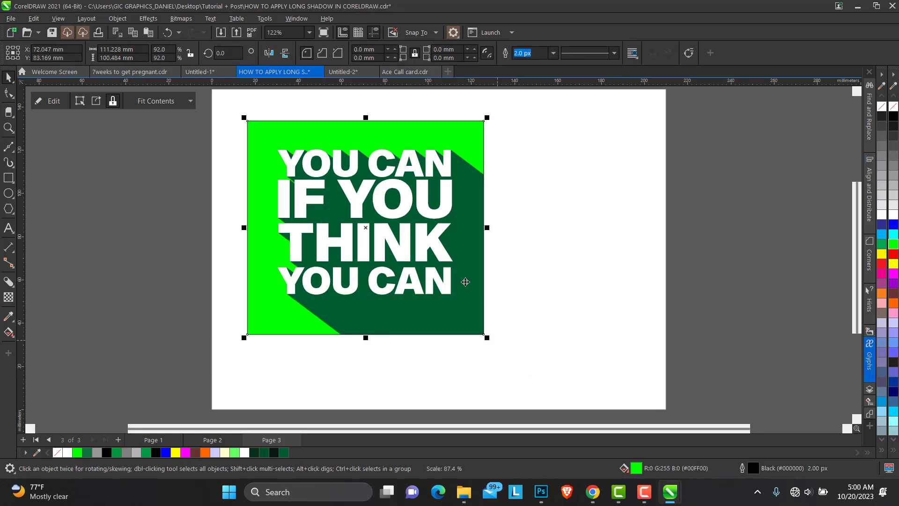
left_click_drag(384, 228, 594, 220)
right_click(594, 220)
left_click(731, 161)
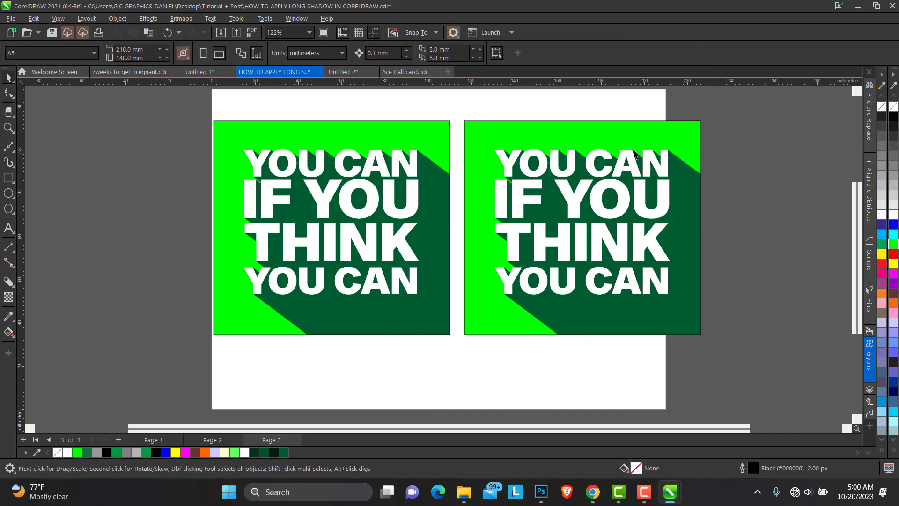
left_click(639, 155)
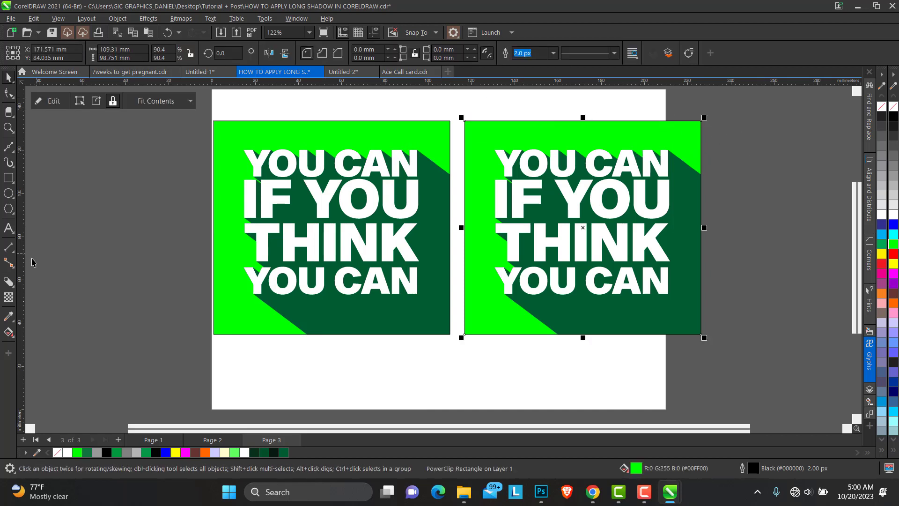
Step: Extract the contents of the right-hand duplicate's PowerClip and select its extracted white lettering
left_click(8, 281)
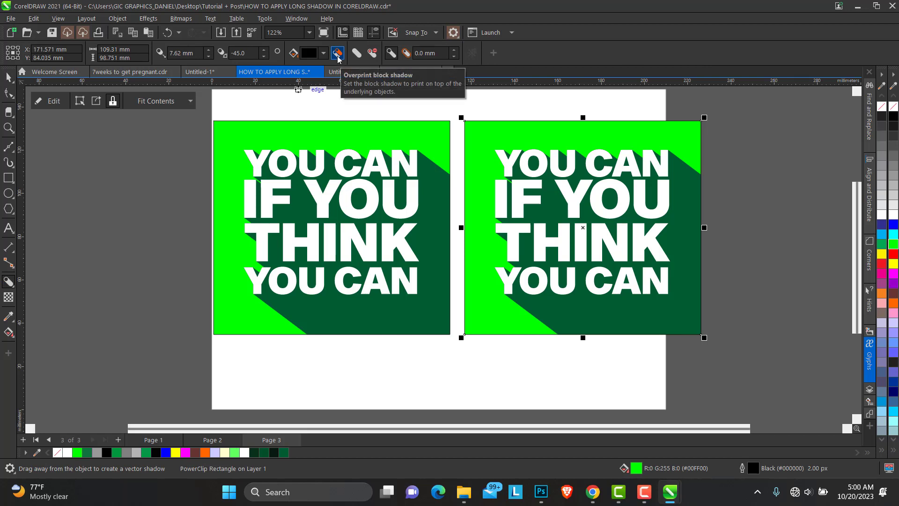
left_click(9, 77)
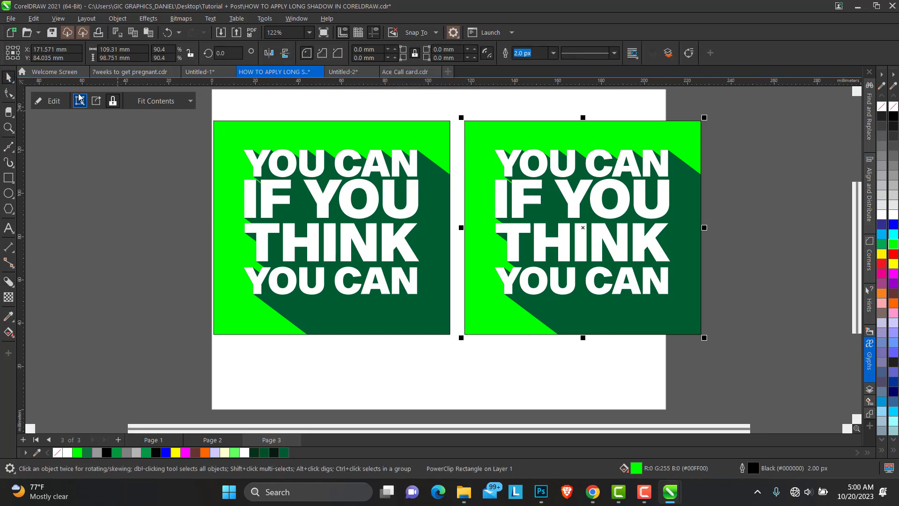
left_click(99, 105)
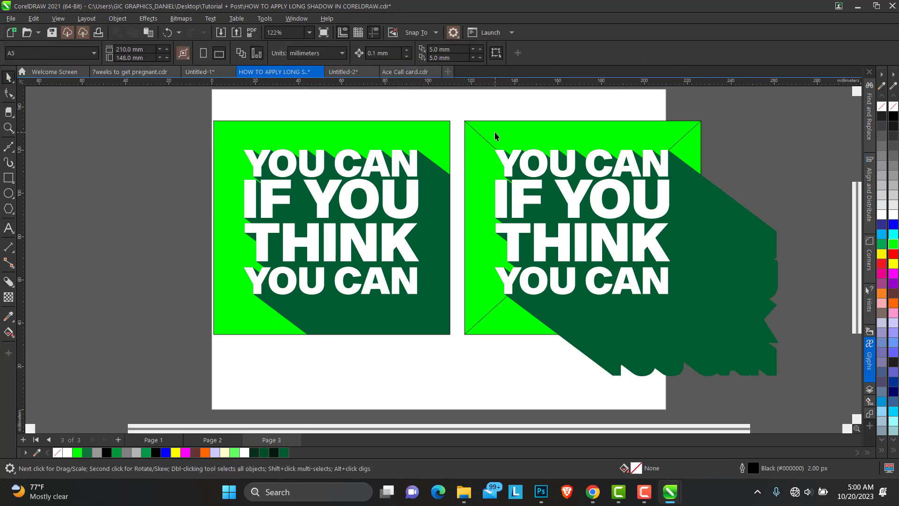
left_click(515, 166)
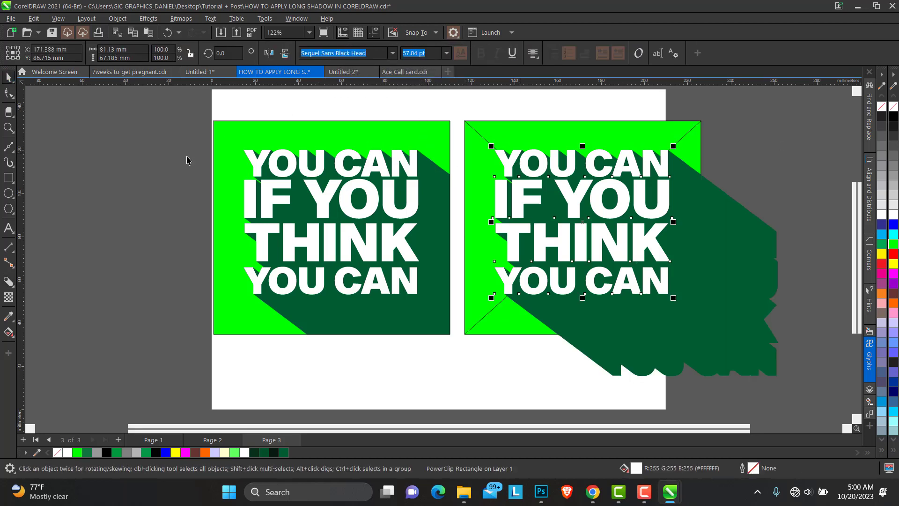
Step: Lengthen the block shadow of the right-hand lettering and set its depth to 90 mm
left_click(8, 281)
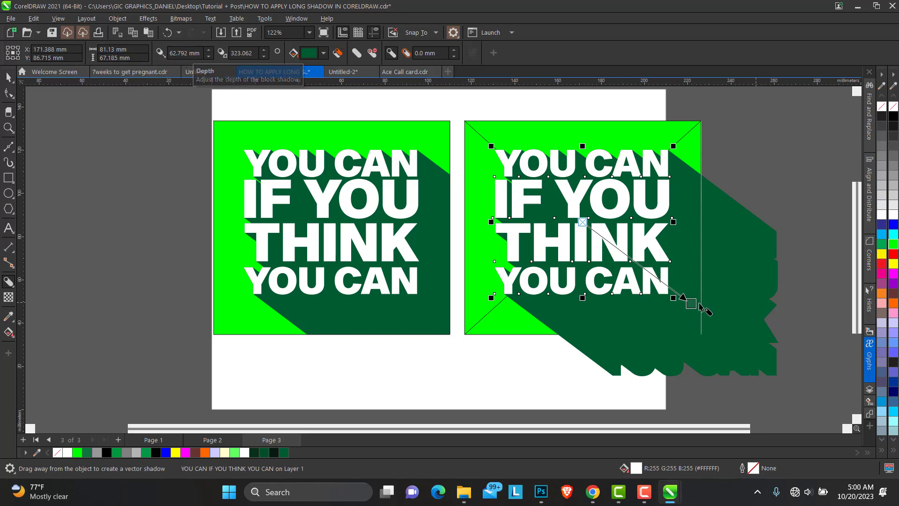
left_click_drag(691, 303, 729, 343)
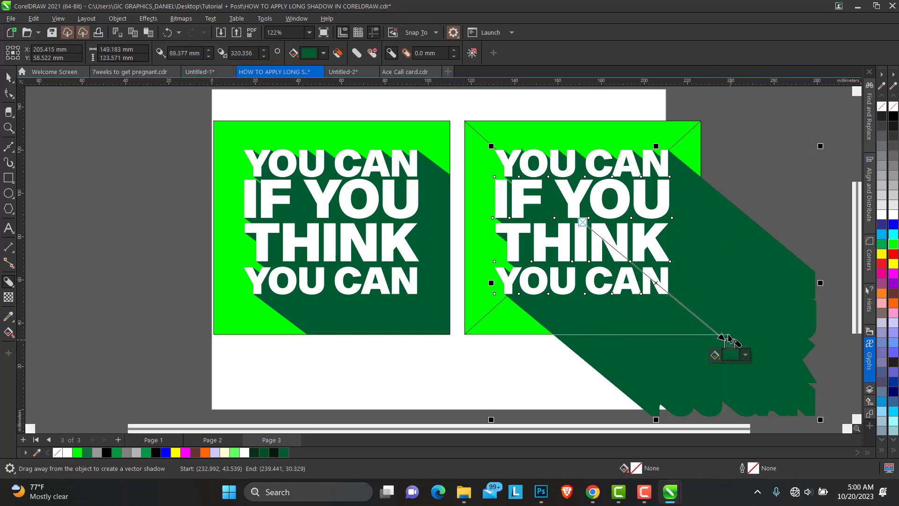
left_click(210, 49)
left_click(210, 49)
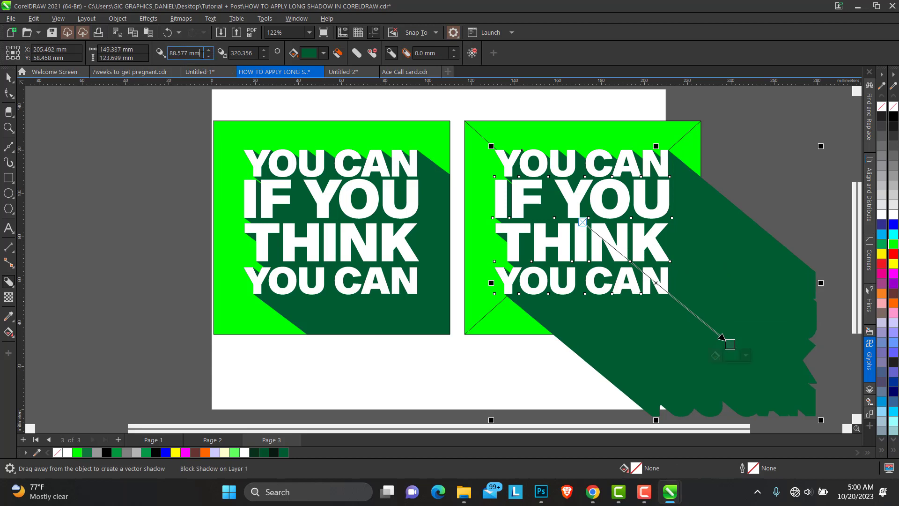
left_click_drag(202, 54, 170, 62)
type("9")
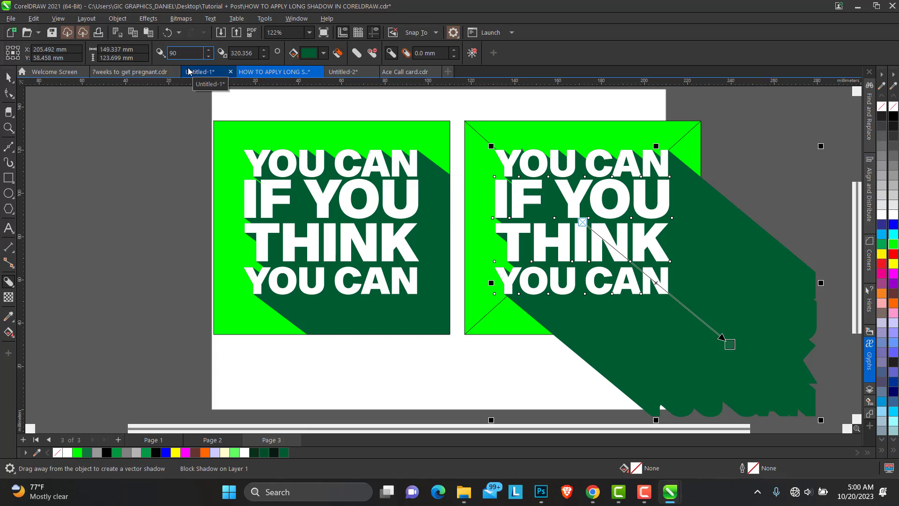
type("0")
key("Return")
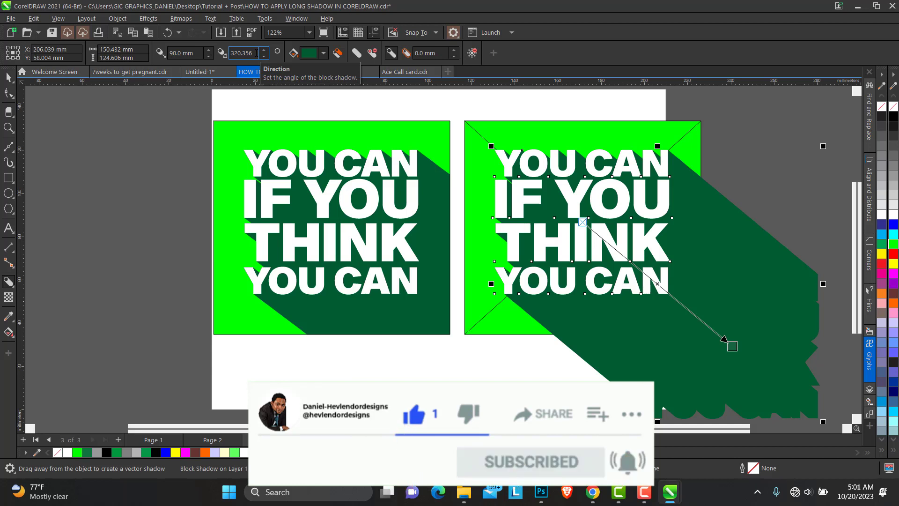
Step: Try block shadow directions of 345° and 45° on the right-hand lettering
left_click(239, 54)
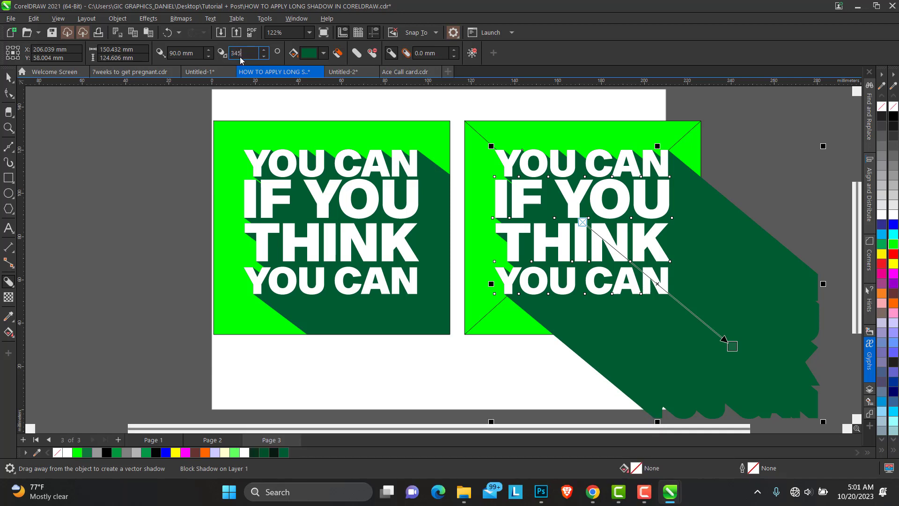
key("Return")
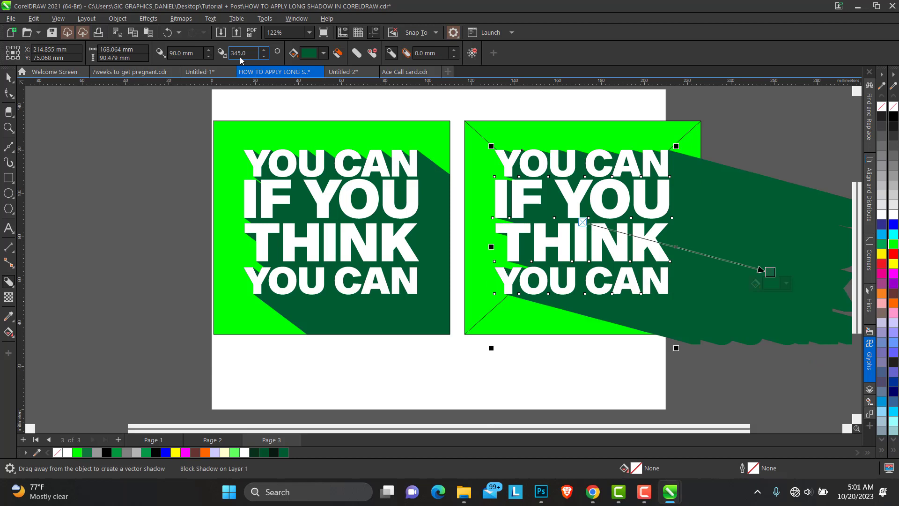
left_click(239, 54)
type("45")
key("Return")
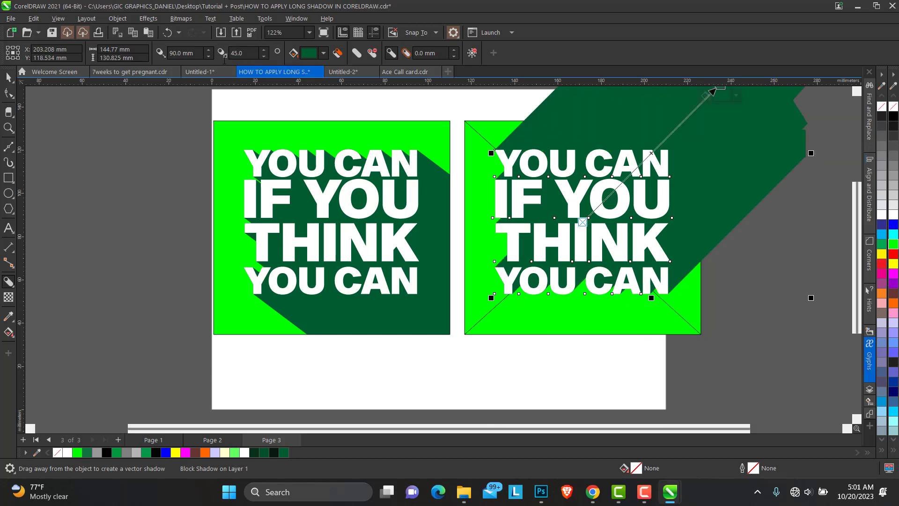
Step: Try a block shadow depth of 45 mm, and undo the depth change
left_click(199, 58)
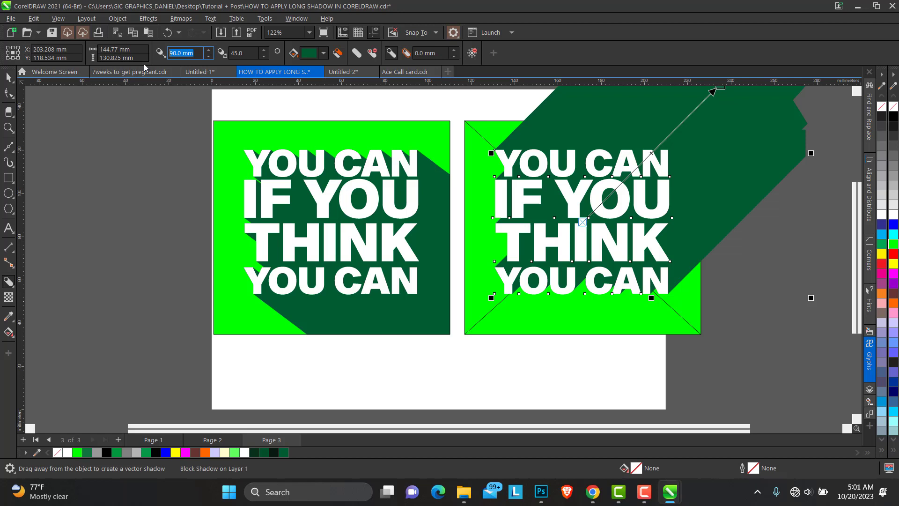
type("45")
key("Return")
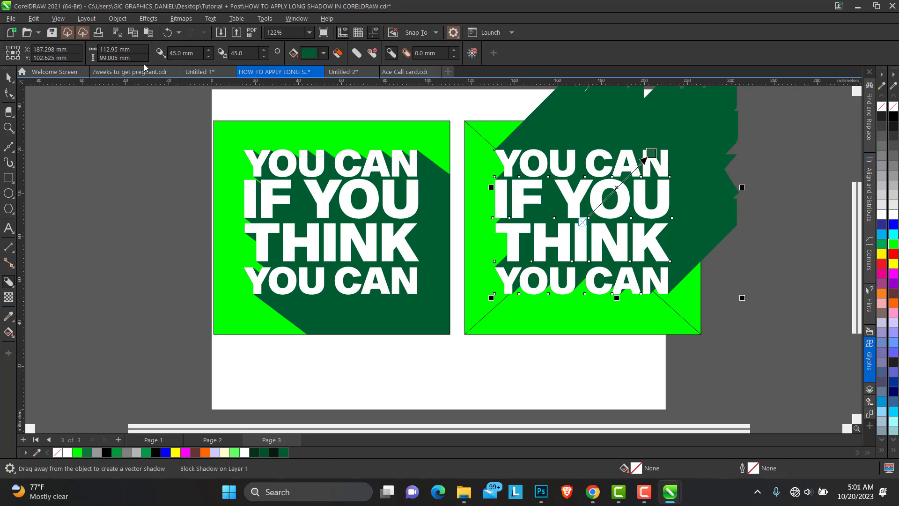
key("ctrl+z")
Step: Try block shadow directions of 90° and 180° on the right-hand lettering
left_click(252, 54)
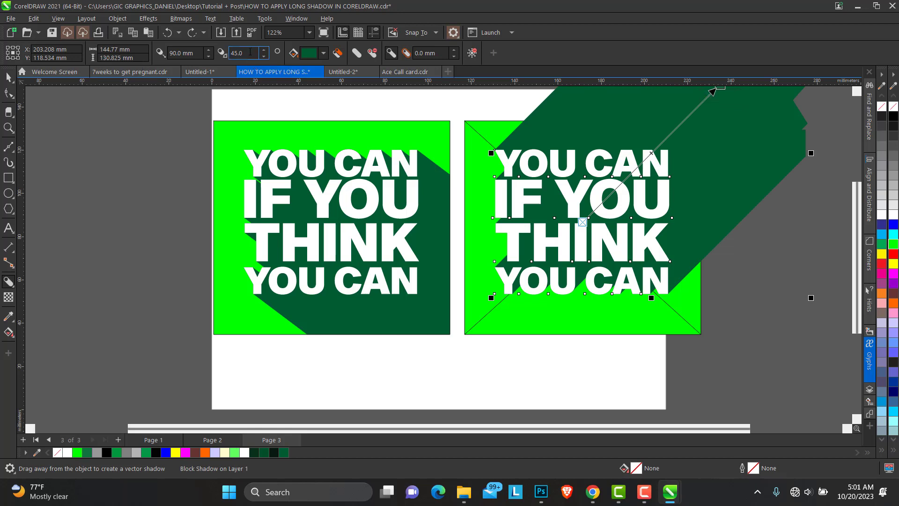
left_click_drag(246, 53, 209, 61)
type("90")
key("Return")
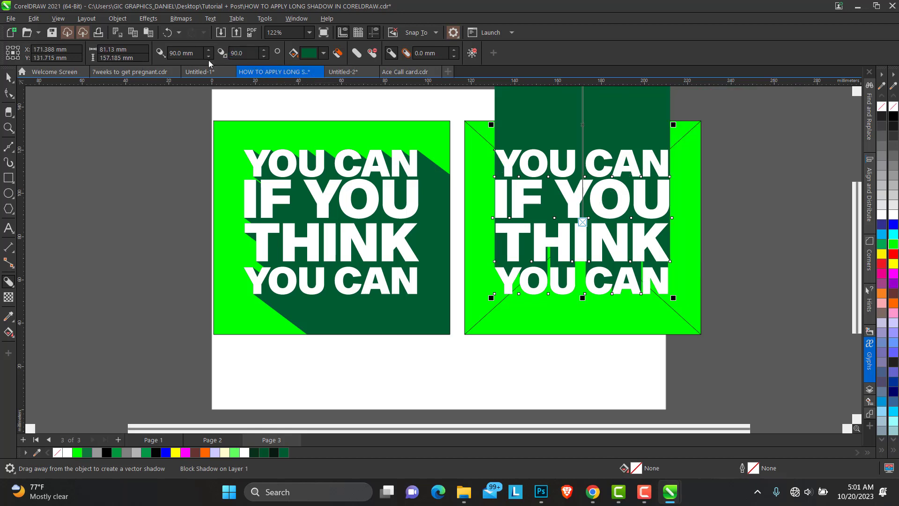
double_click(248, 53)
type("180")
key("Return")
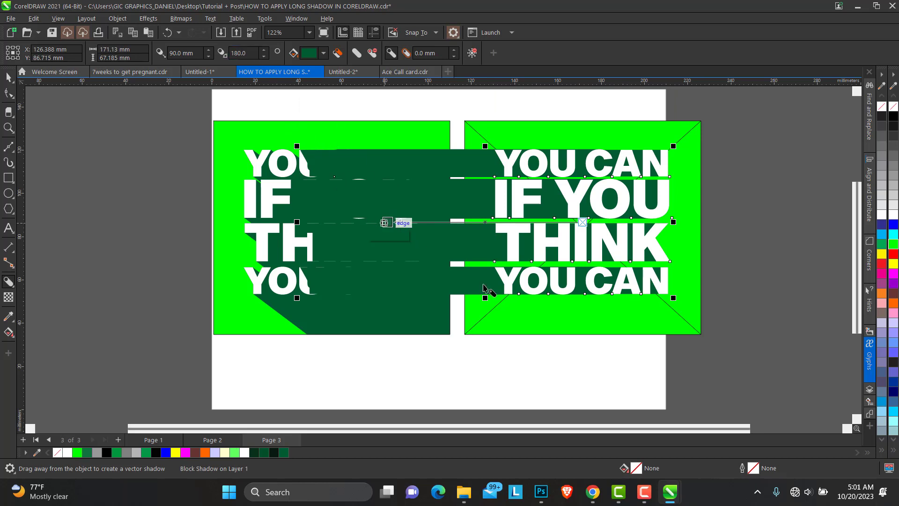
Step: Redirect the right-hand lettering's block shadow down and to the right, about 52 mm deep at about 330°
left_click_drag(582, 221, 679, 279)
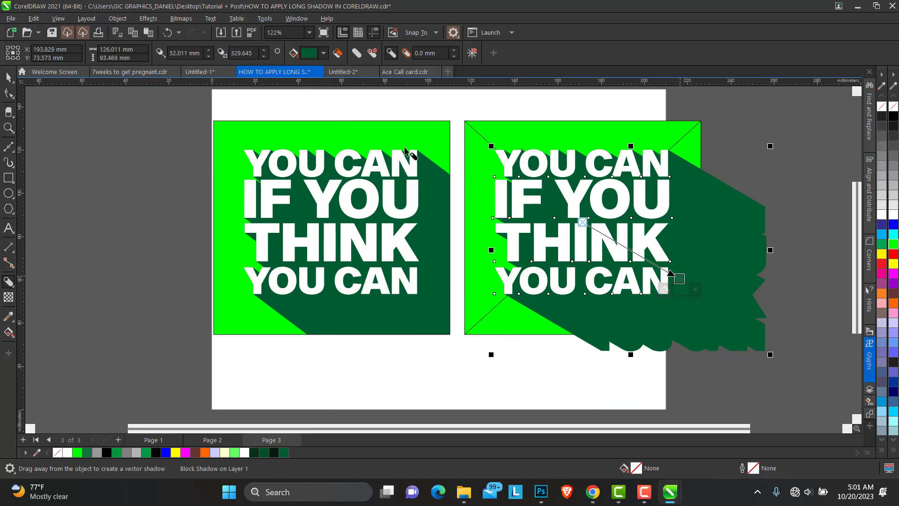
left_click(323, 55)
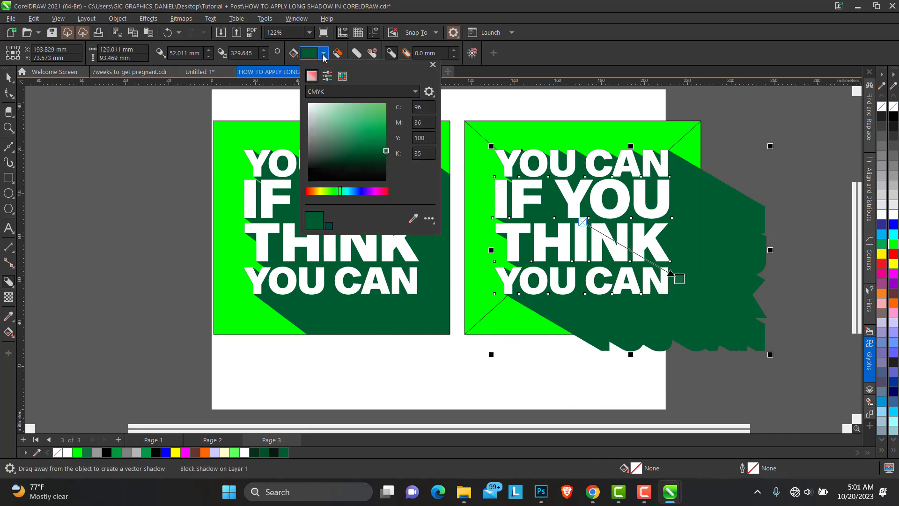
left_click(336, 58)
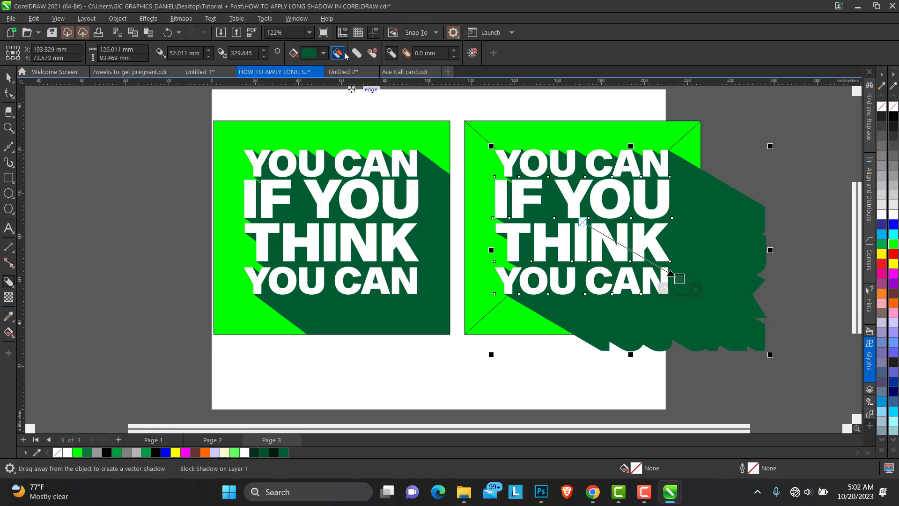
Step: Expand the block shadow of the right-hand lettering by 1.7 mm so it outlines the letters
left_click(453, 51)
left_click(454, 50)
left_click(453, 50)
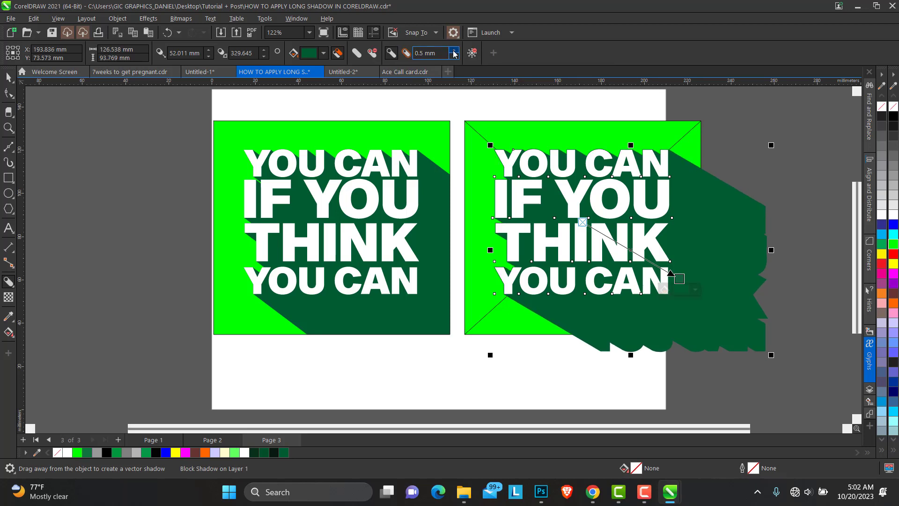
left_click(453, 50)
left_click(454, 51)
left_click(453, 51)
left_click(453, 51)
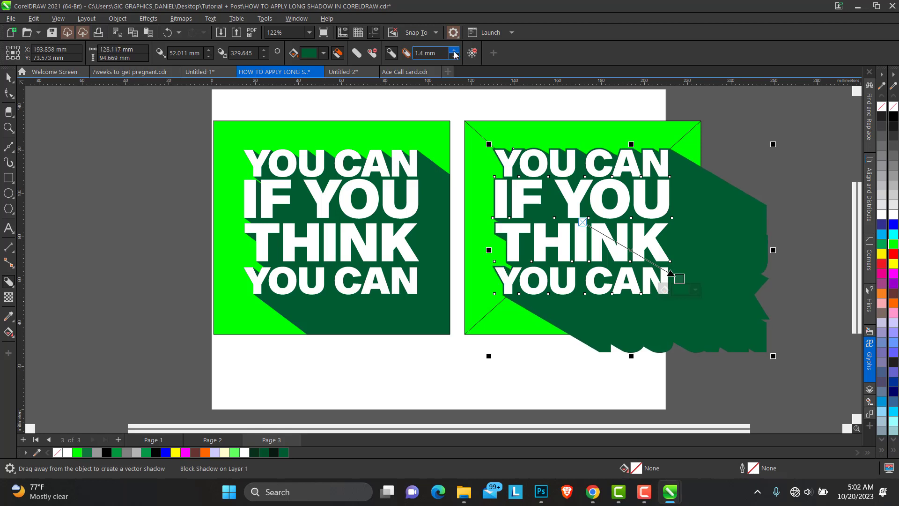
left_click(453, 52)
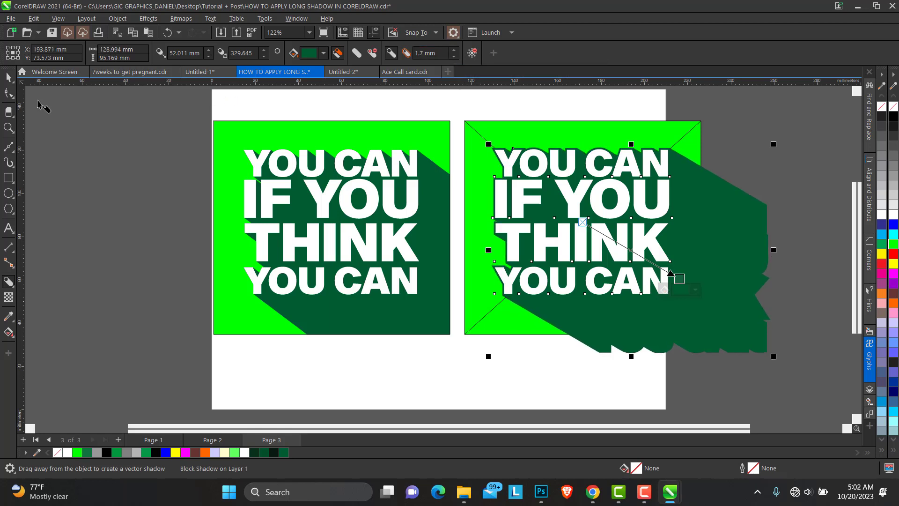
Step: Remove the PowerClip frame type from the green rectangle behind the right-hand lettering
left_click(8, 80)
left_click(495, 128)
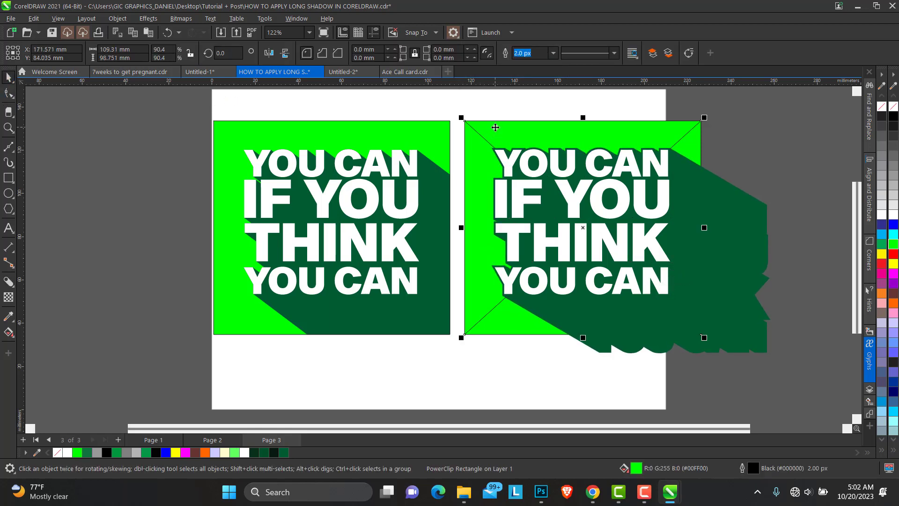
right_click(496, 128)
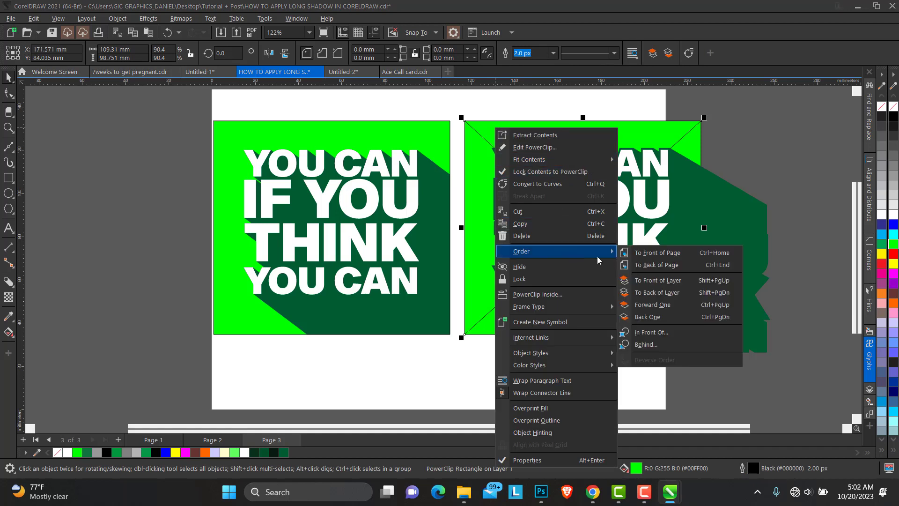
mouse_move(596, 305)
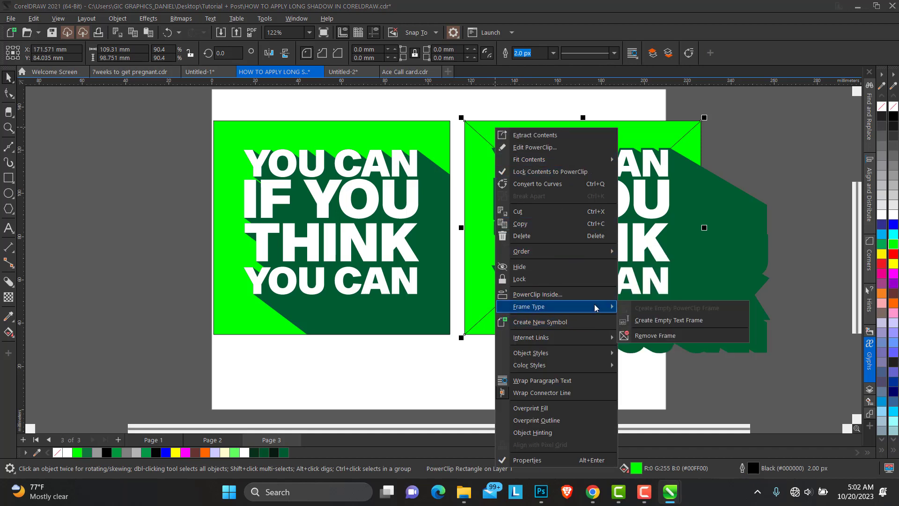
left_click(655, 336)
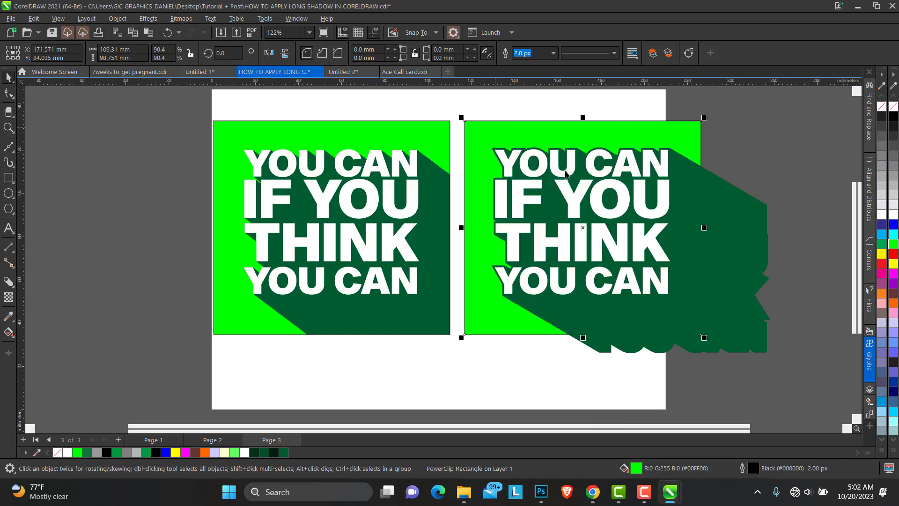
Step: Select all the artwork and move it about 97 mm left and about 3 mm down
left_click(568, 173)
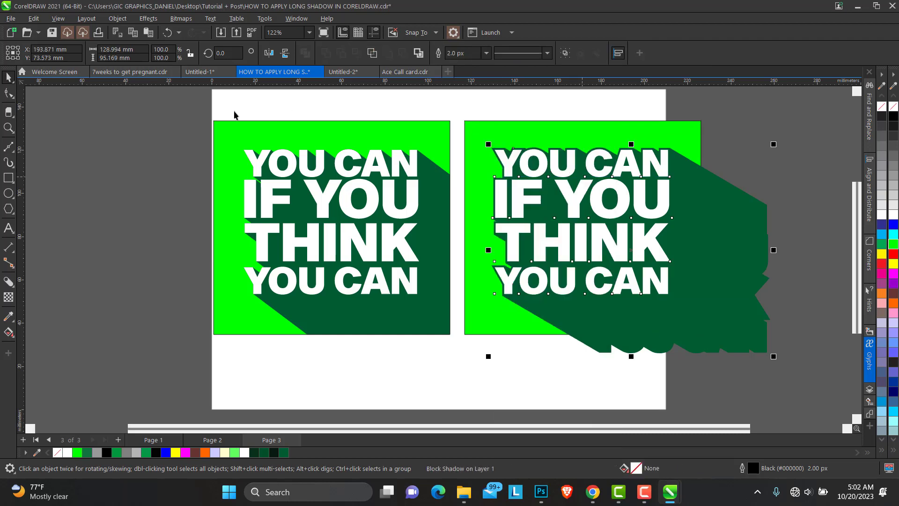
left_click_drag(174, 108, 763, 379)
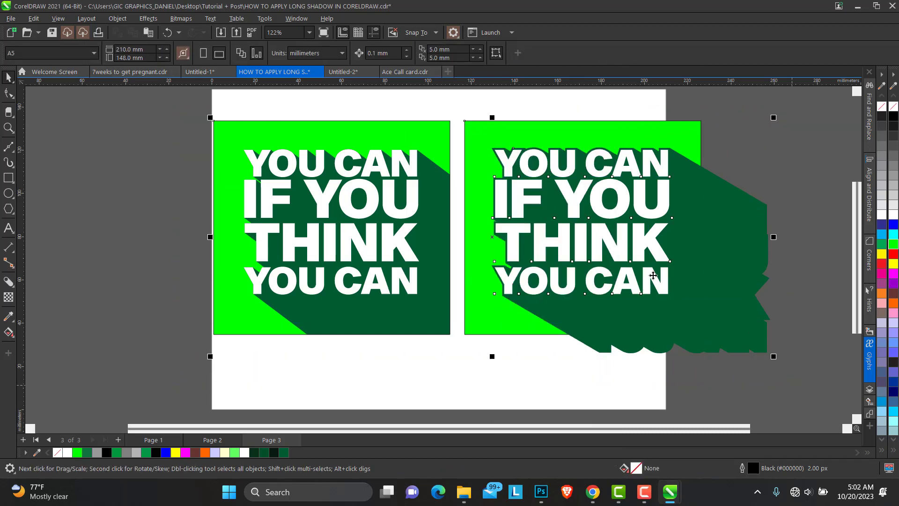
left_click_drag(648, 249, 438, 246)
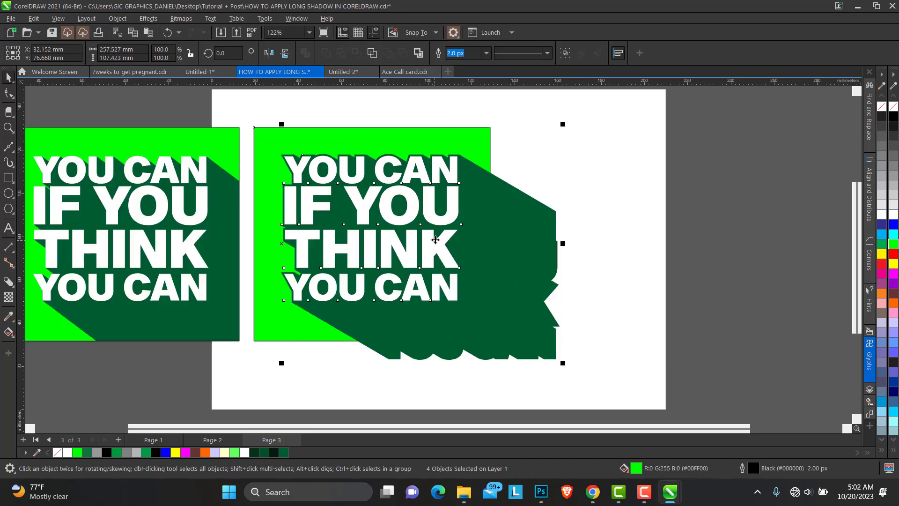
Step: Select the unclipped shadow lettering with its green rectangle and place a duplicate of them to the right
left_click(294, 125)
left_click_drag(255, 141, 613, 389)
left_click(345, 247)
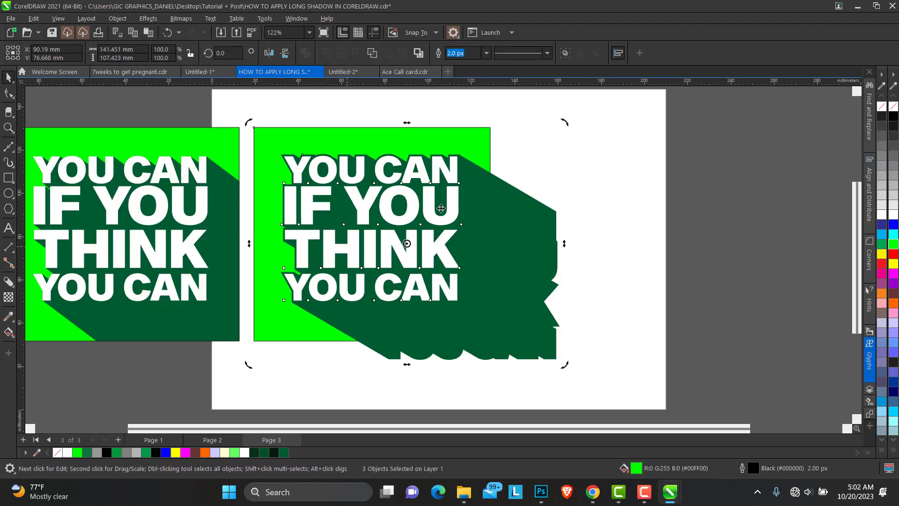
left_click_drag(395, 219, 669, 220)
right_click(669, 220)
Step: PowerClip the middle shadowed lettering inside the green rectangle behind it
left_click(498, 153)
left_click(491, 198)
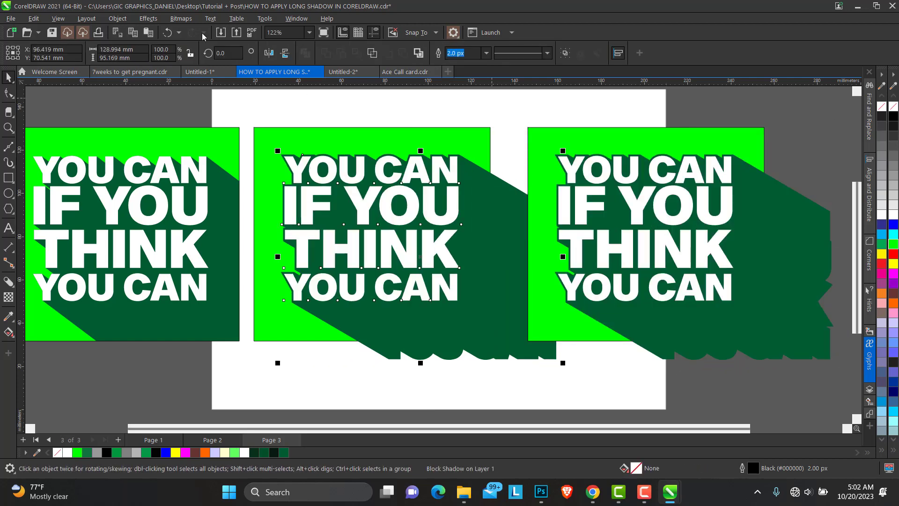
left_click(118, 18)
mouse_move(194, 60)
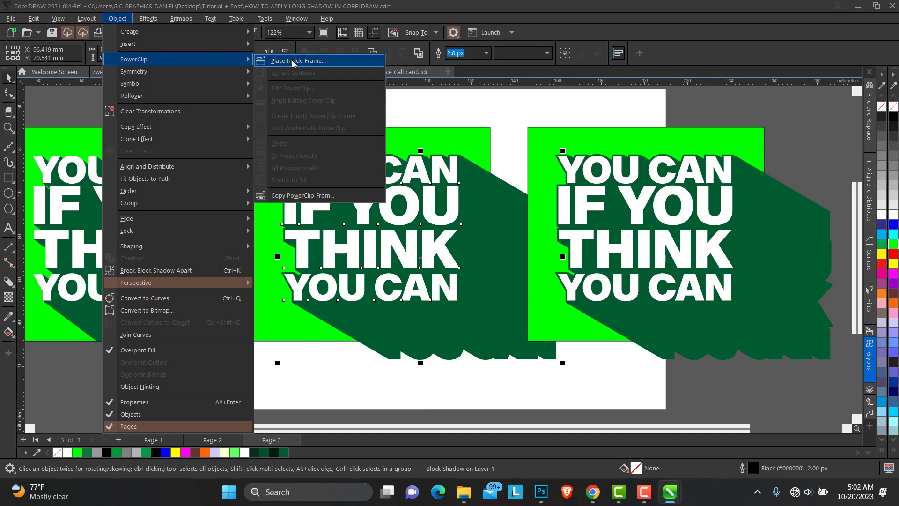
left_click(297, 60)
left_click(435, 137)
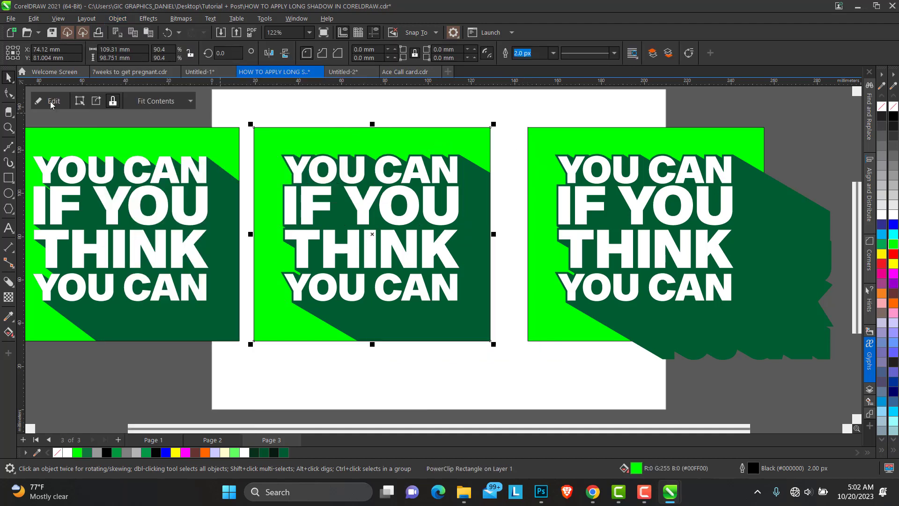
left_click(9, 127)
right_click(499, 220)
left_click_drag(330, 180, 676, 333)
left_click(8, 77)
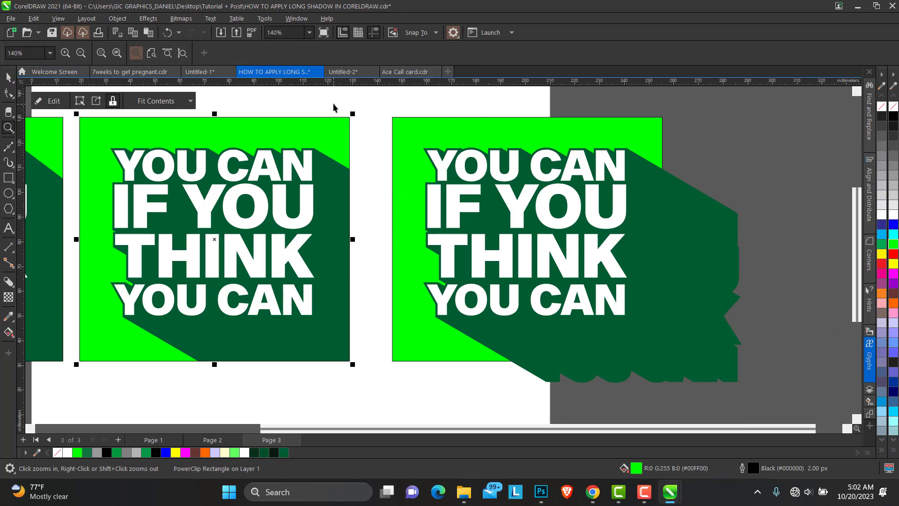
Step: Select the right-hand lettering and turn on Simplify for its block shadow
left_click(345, 101)
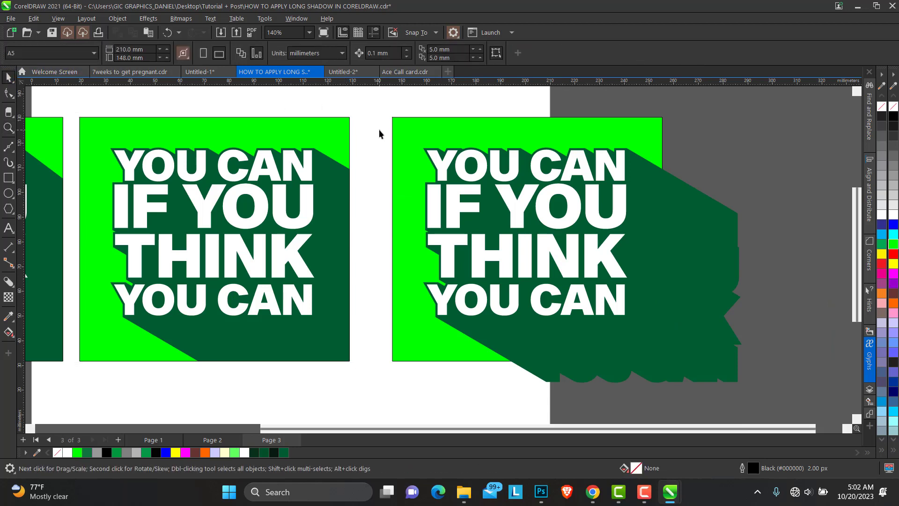
left_click(436, 188)
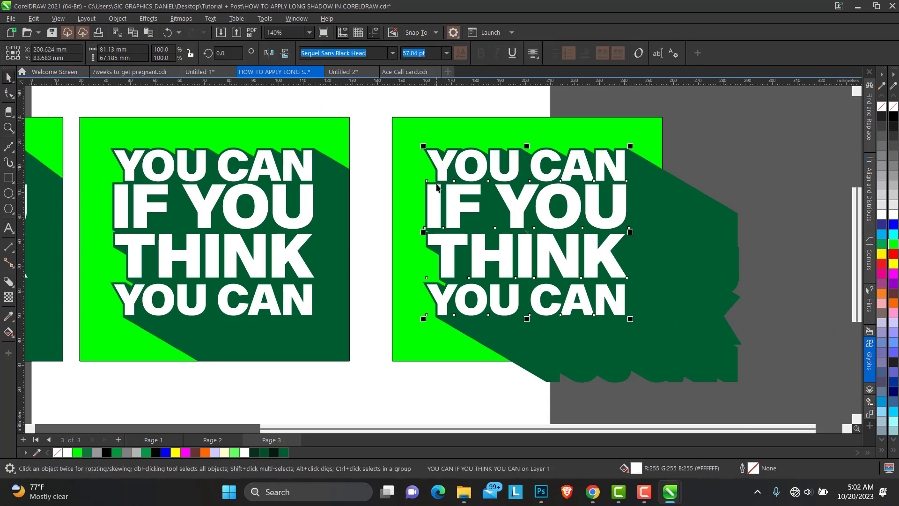
left_click(381, 166)
left_click(431, 169)
left_click(10, 283)
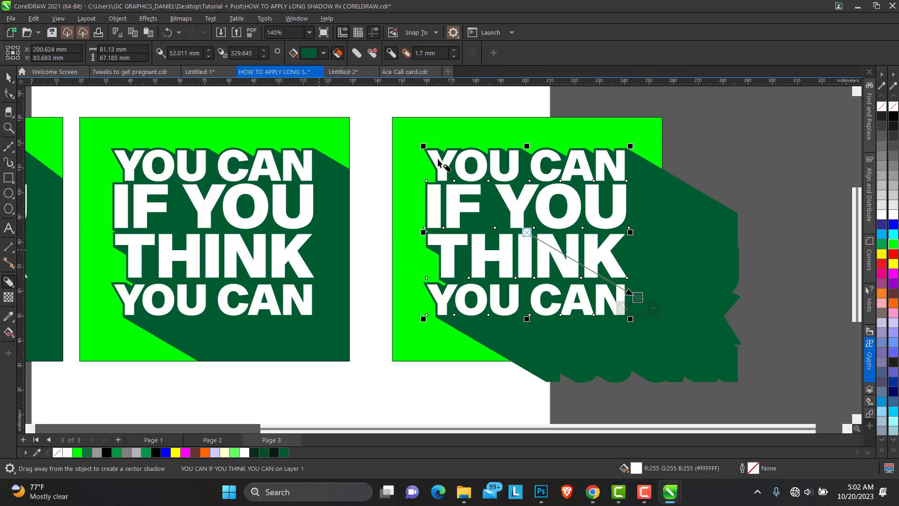
left_click(356, 54)
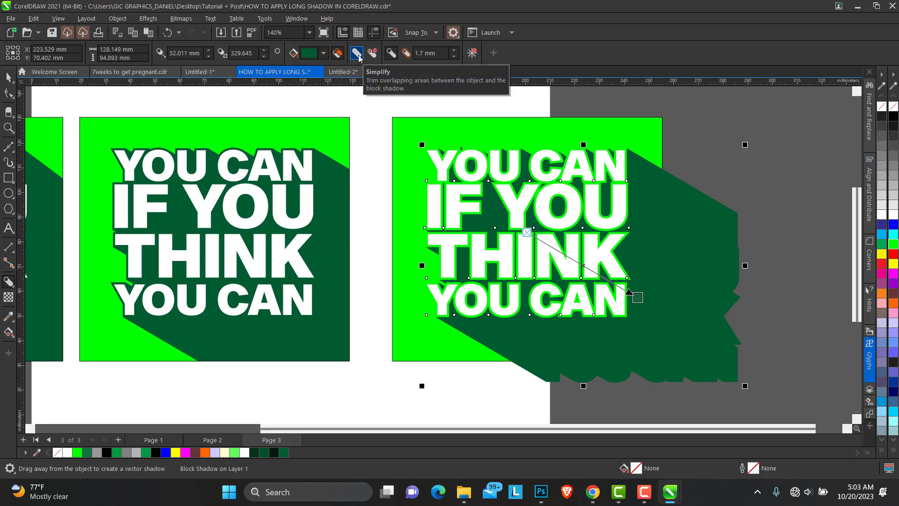
left_click(358, 54)
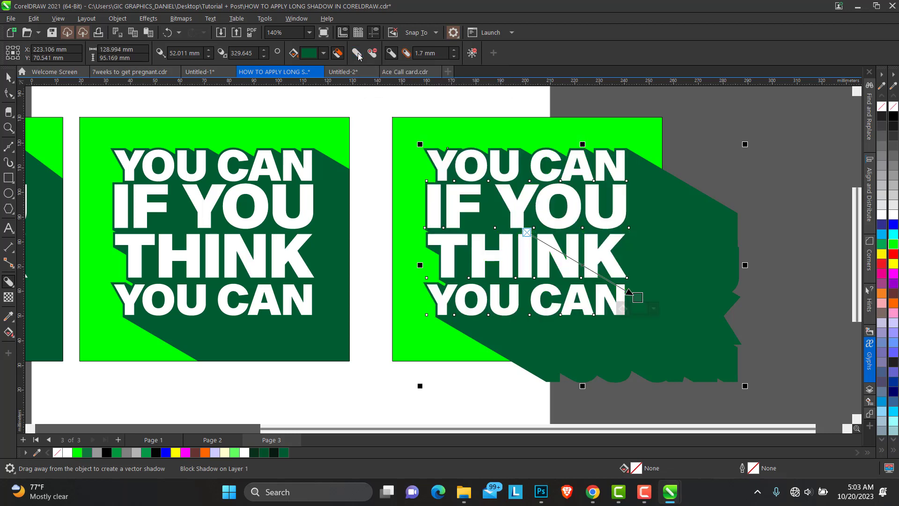
left_click(358, 55)
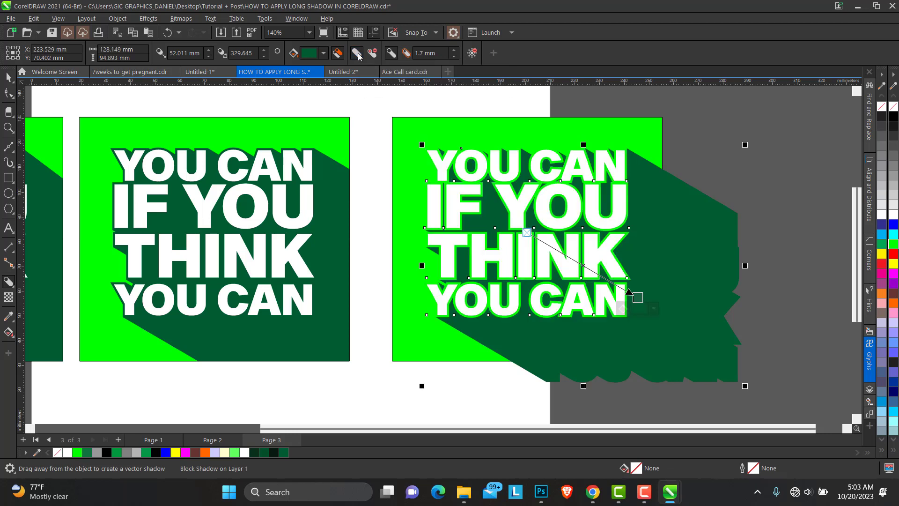
Step: Lower the outline expansion of the right-hand block shadow to about 0.5 mm
left_click(454, 56)
left_click(454, 56)
left_click(454, 56)
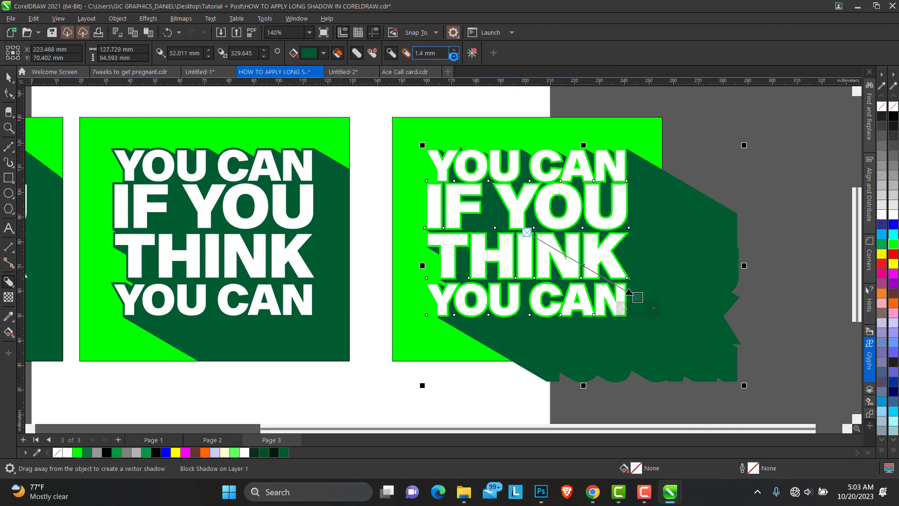
left_click(454, 56)
left_click(454, 56)
left_click(454, 56)
left_click(454, 56)
left_click(454, 57)
left_click(454, 56)
left_click(454, 56)
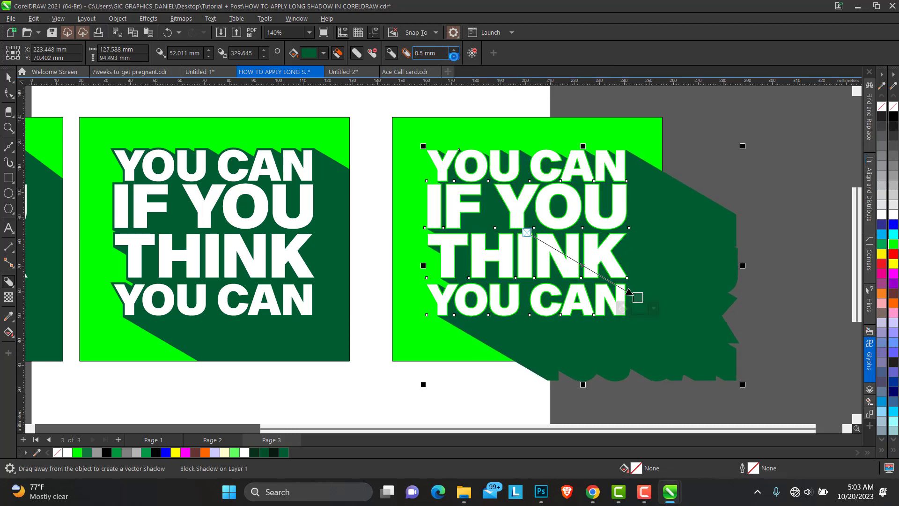
left_click(455, 56)
left_click(454, 57)
Step: Raise the outline expansion of the right-hand block shadow to 3.1 mm
left_click(455, 50)
left_click(454, 50)
left_click(455, 50)
left_click(454, 50)
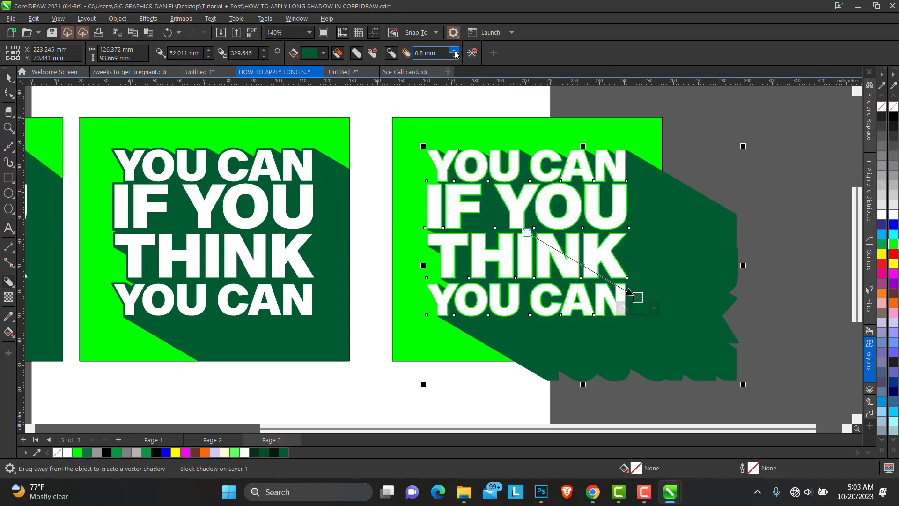
left_click(455, 51)
left_click(455, 51)
left_click(455, 51)
left_click(455, 50)
left_click(455, 50)
left_click(454, 50)
left_click(455, 51)
left_click(455, 51)
left_click(454, 51)
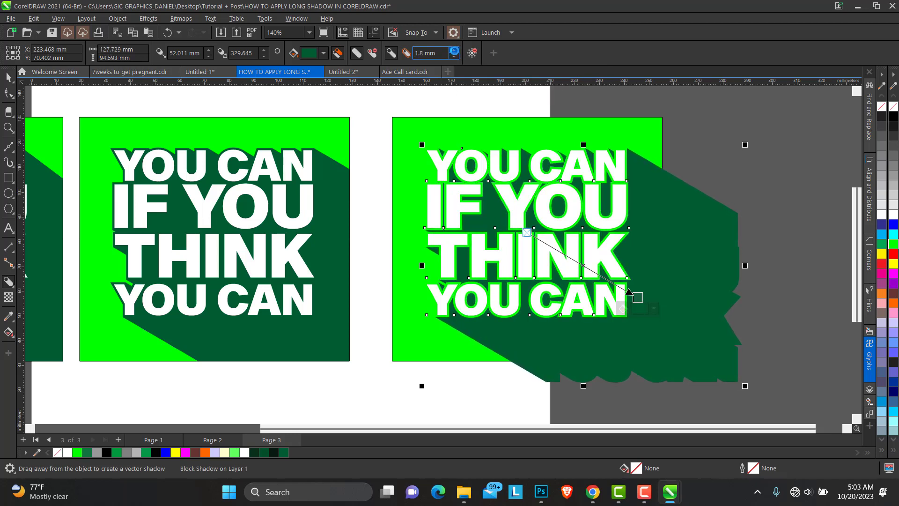
left_click(454, 51)
left_click(455, 51)
left_click(455, 51)
left_click(455, 50)
left_click(455, 51)
left_click(455, 50)
left_click(455, 50)
left_click(455, 51)
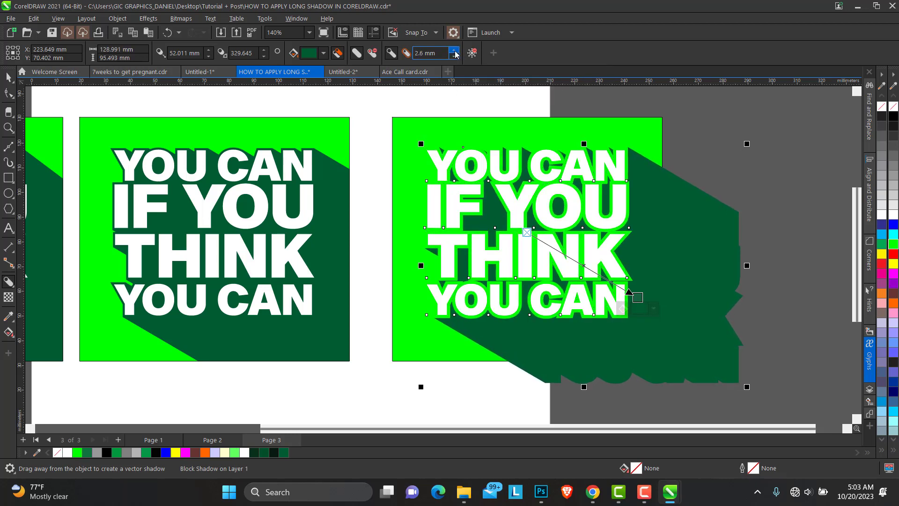
left_click(454, 50)
left_click(454, 51)
left_click(455, 51)
left_click(455, 50)
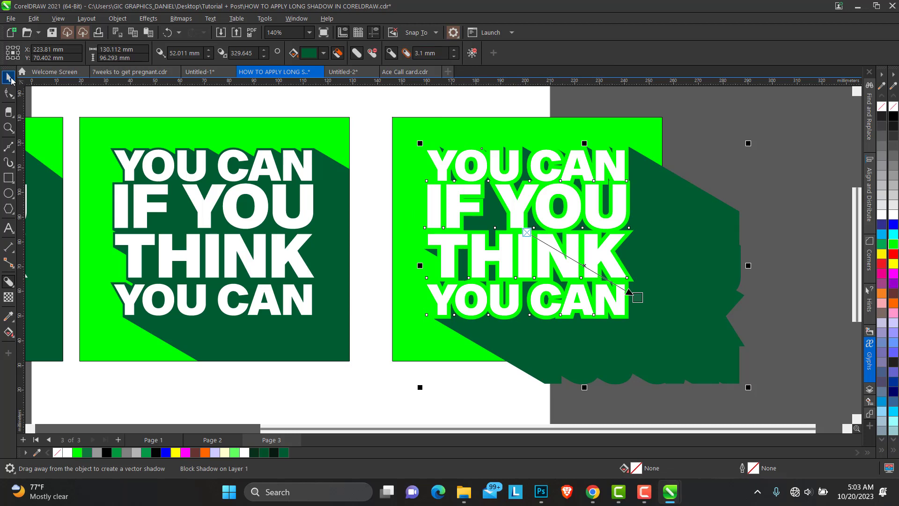
left_click(10, 77)
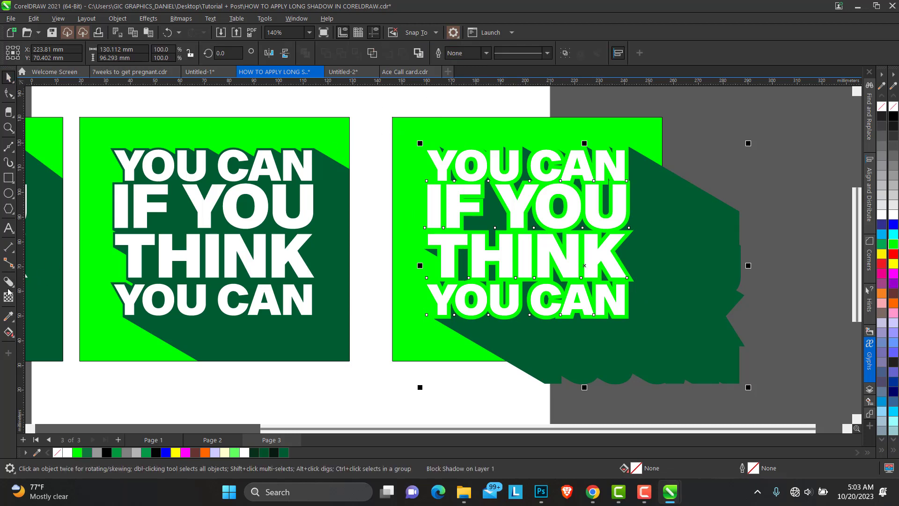
left_click(14, 281)
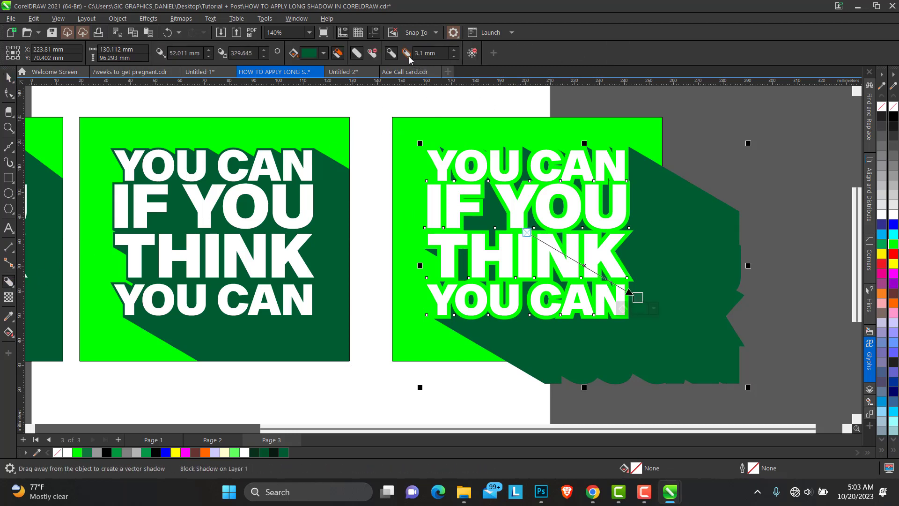
left_click(408, 56)
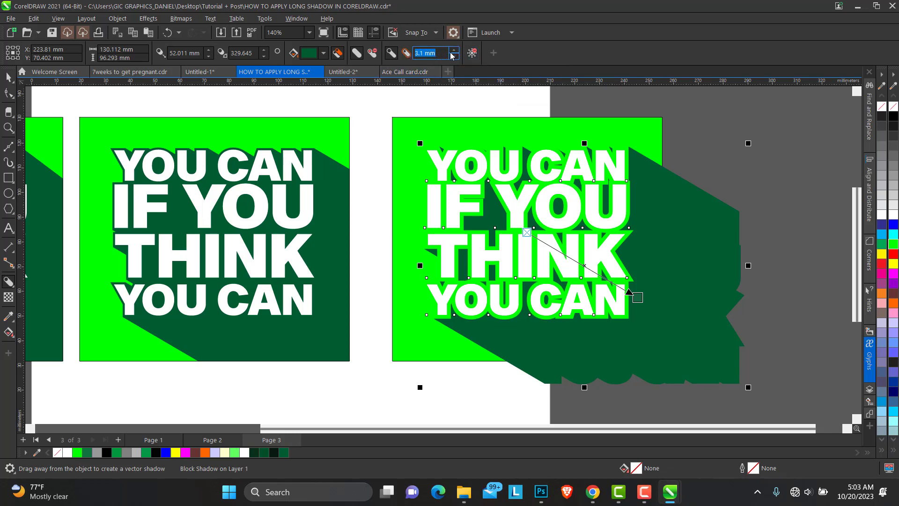
left_click(372, 54)
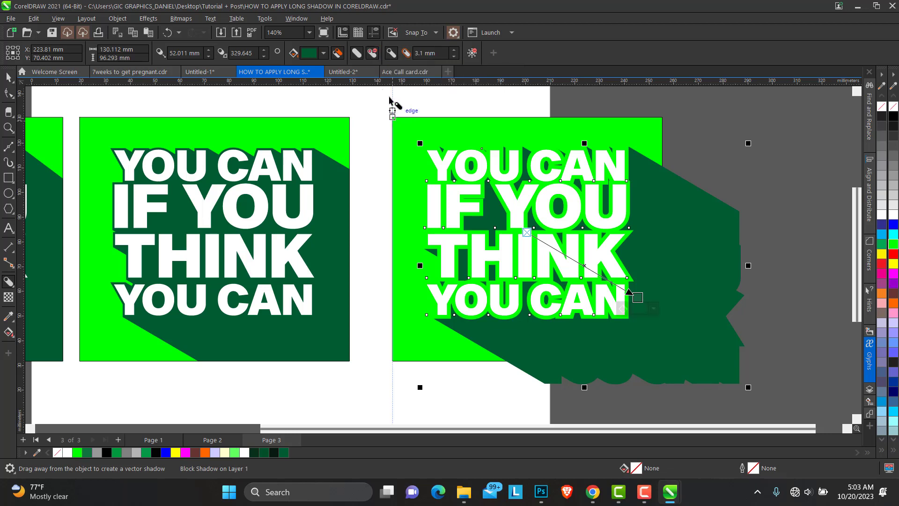
left_click(359, 54)
left_click(358, 54)
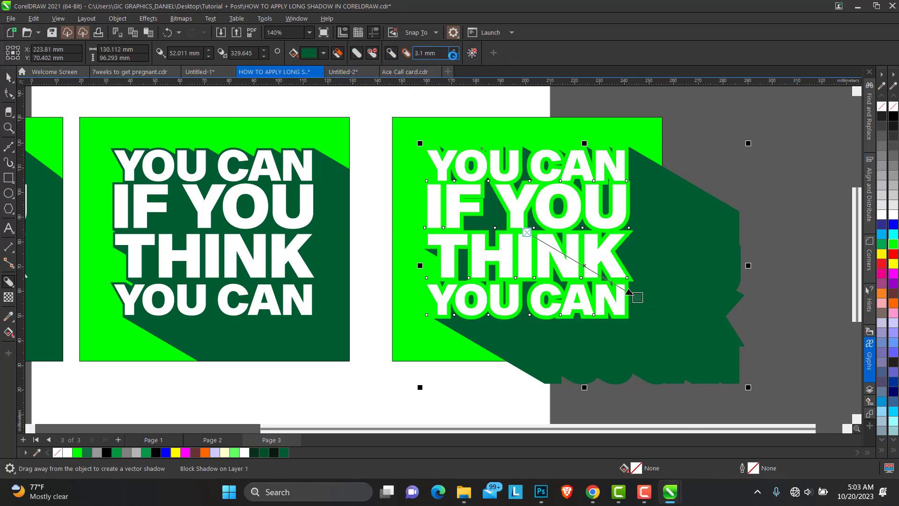
Step: Reduce the outline expansion of the right-hand block shadow to about 2 mm
left_click(453, 56)
left_click(453, 57)
left_click(453, 56)
left_click(453, 57)
left_click(453, 56)
left_click(453, 56)
left_click(453, 57)
left_click(453, 56)
left_click(453, 56)
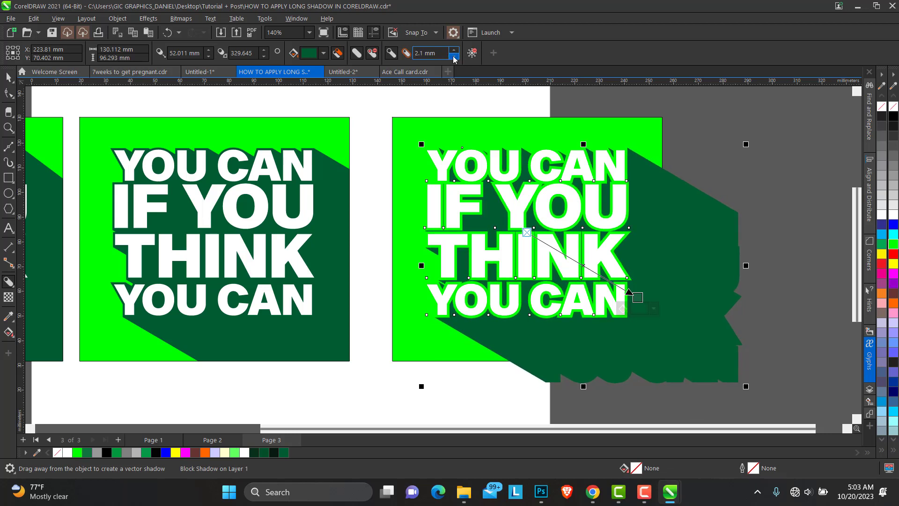
left_click(454, 57)
left_click(454, 56)
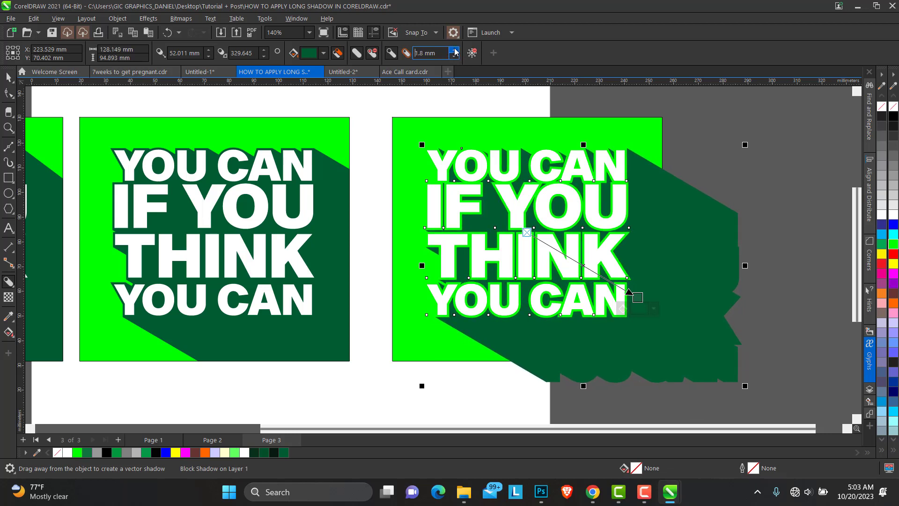
left_click(454, 49)
left_click(454, 48)
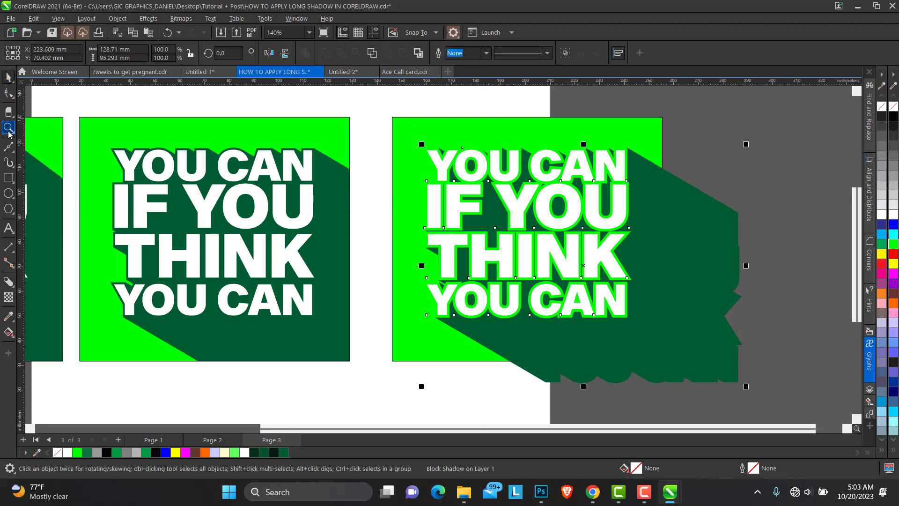
left_click(8, 127)
left_click(8, 78)
left_click(14, 289)
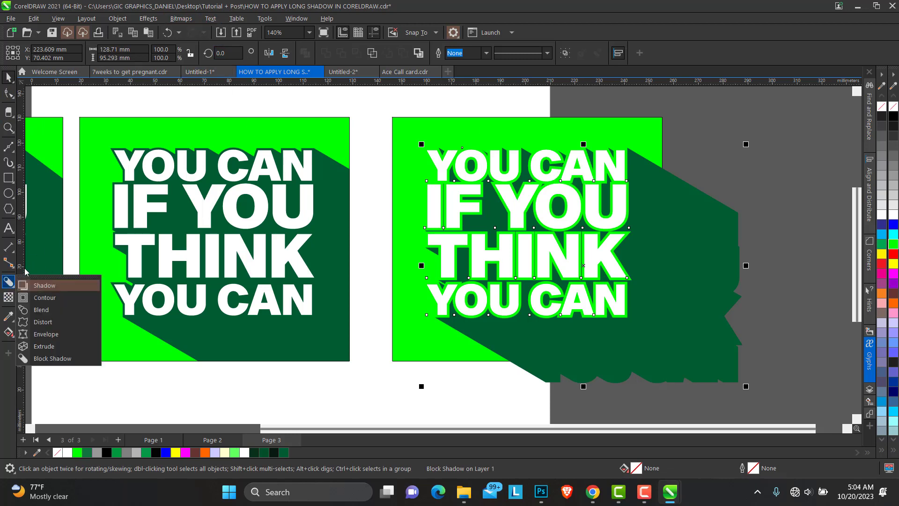
left_click(425, 138)
Step: PowerClip the right-hand shadowed lettering inside the green rectangle behind it
left_click(438, 161)
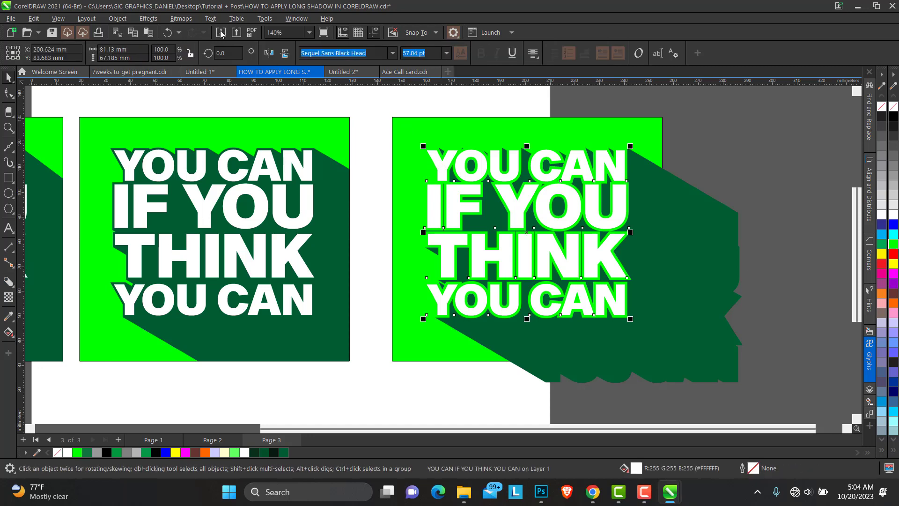
left_click(115, 19)
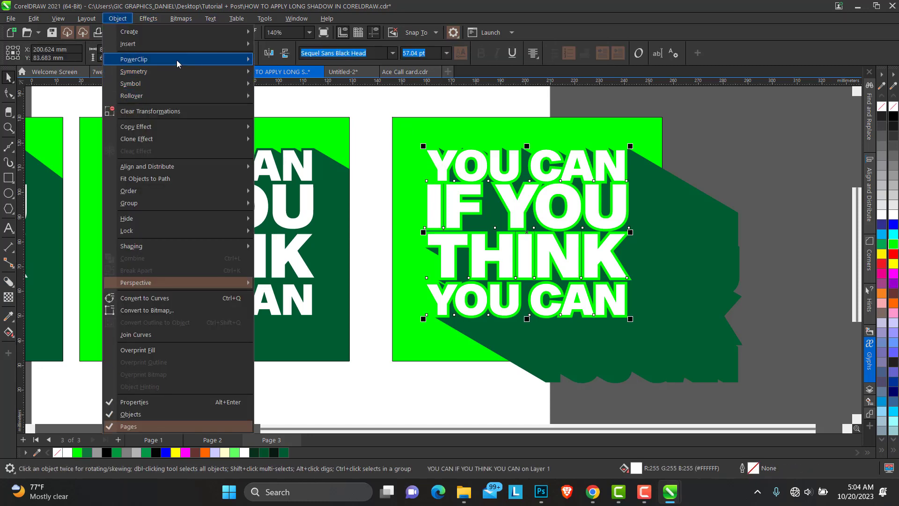
mouse_move(176, 60)
left_click(298, 61)
left_click(476, 143)
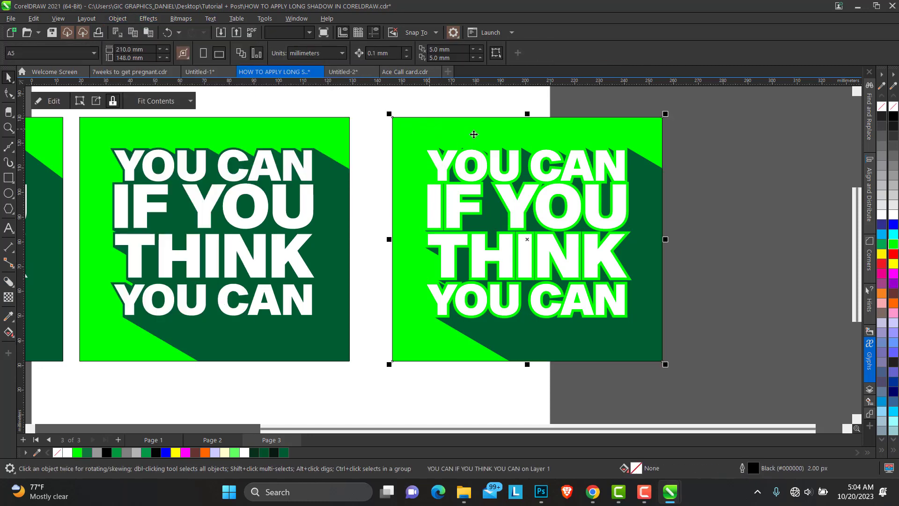
Step: Examine the three clipped long-shadow designs side by side, comparing their shadow and outline treatments
left_click(9, 128)
scroll(295, 186, "down", 3)
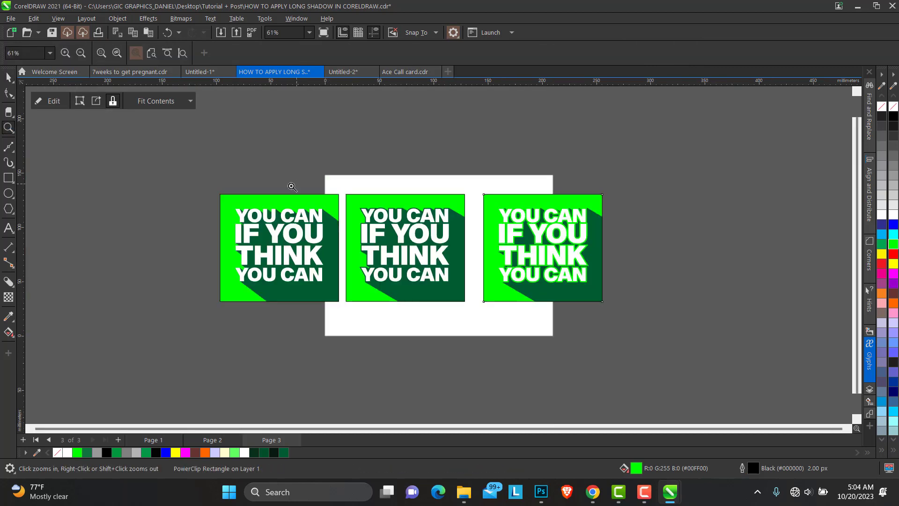
left_click_drag(185, 182, 608, 329)
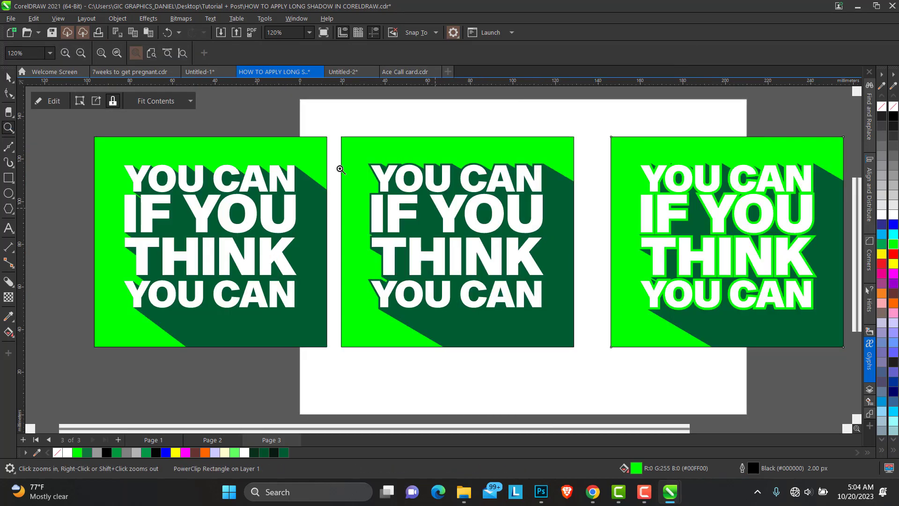
key("space")
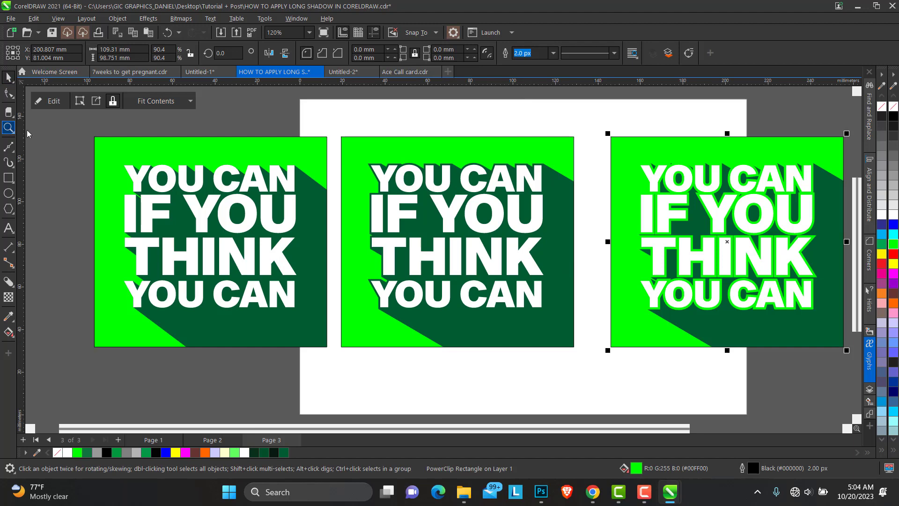
key("space")
left_click_drag(93, 135, 335, 349)
right_click(454, 260)
right_click(463, 257)
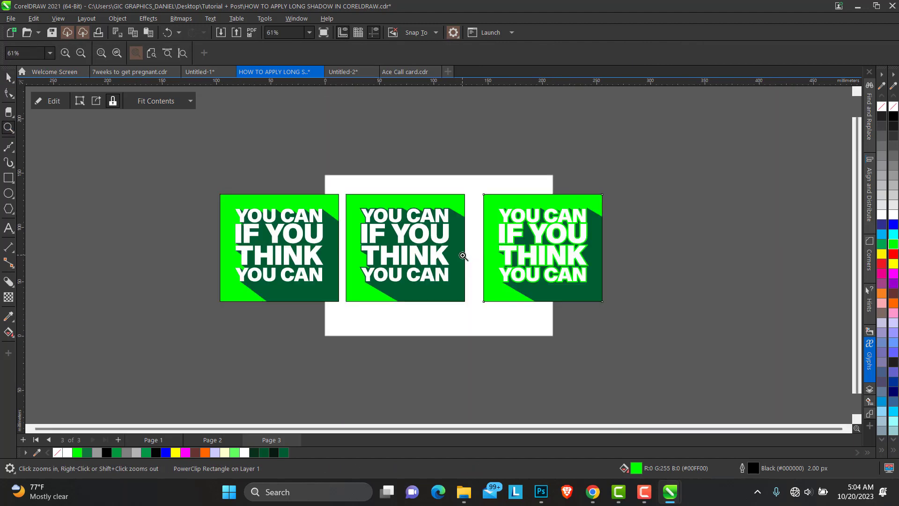
left_click_drag(219, 190, 617, 329)
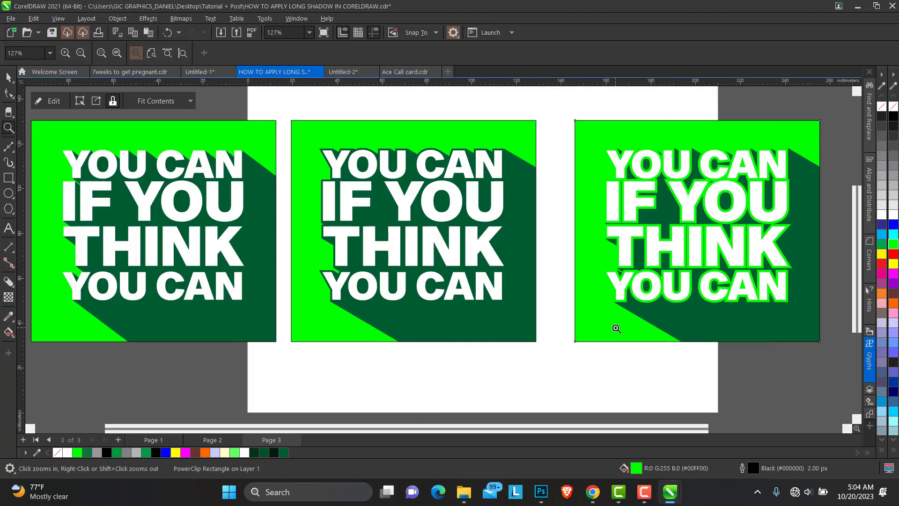